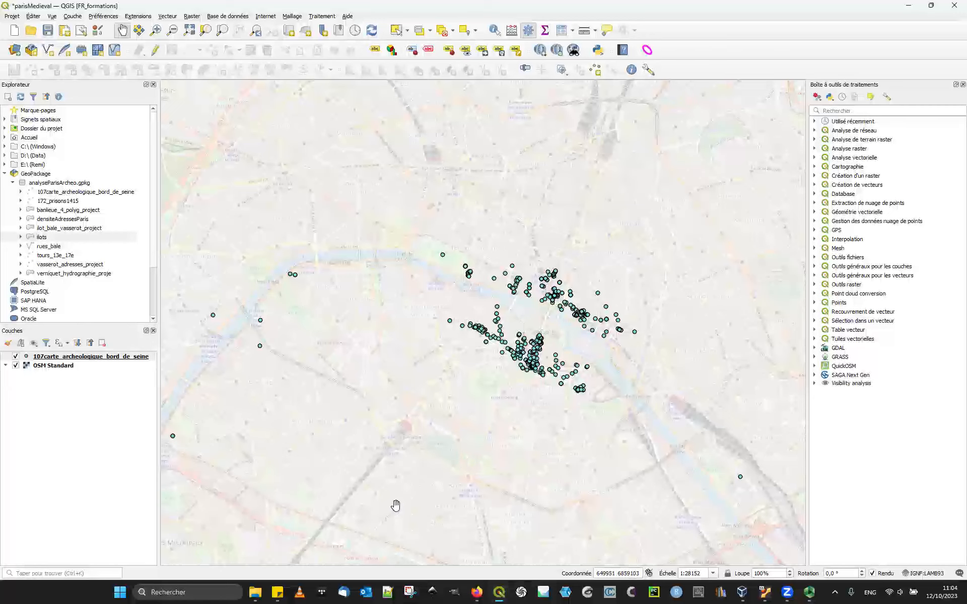
Step: Add the shapefile Usages_Sol_Paris_1380_Projec.shp from the folder "169 USAGES DU SOL PARIS 1380 L93" to the project
drag(465, 446, 439, 434)
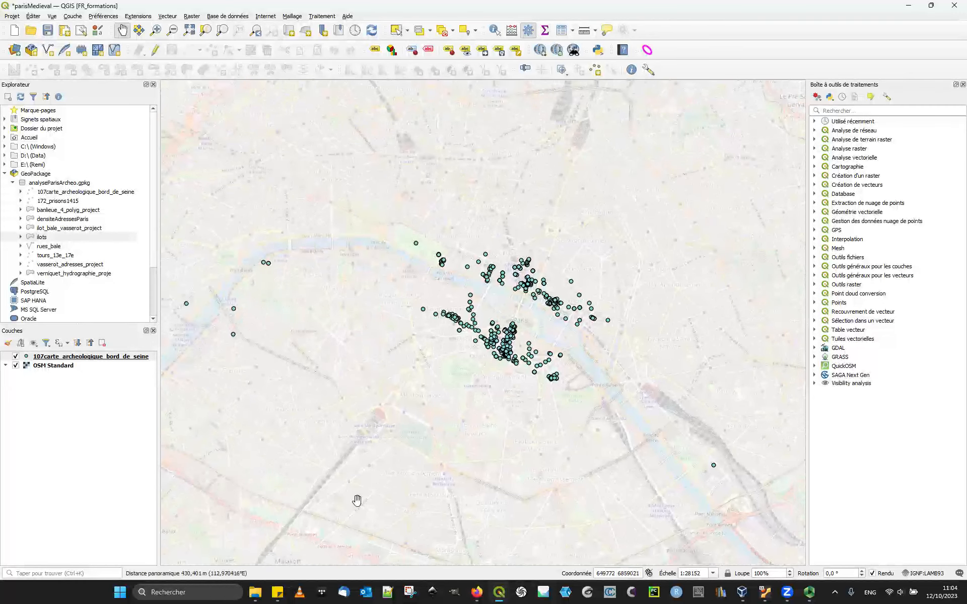
click(256, 597)
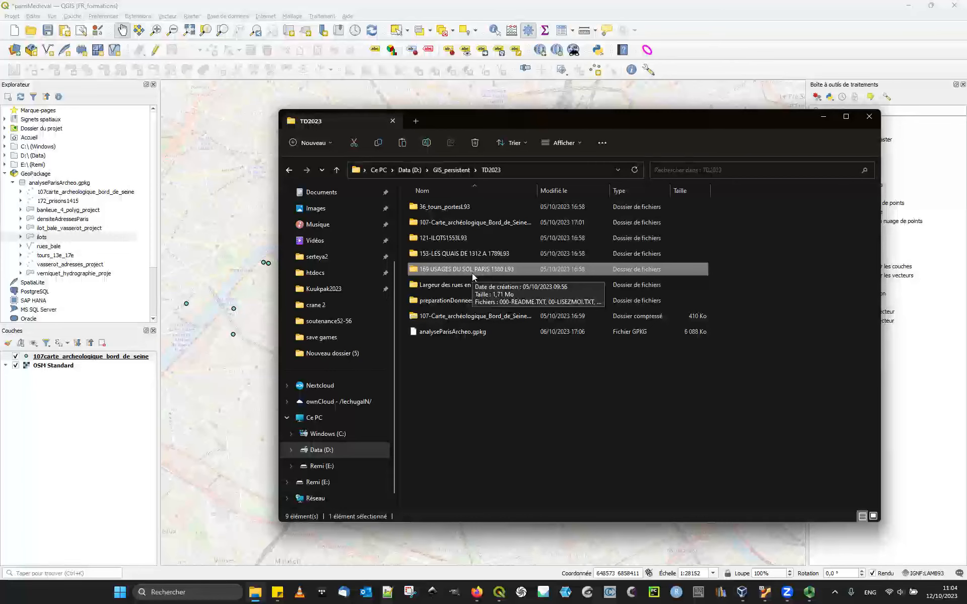
double_click(473, 270)
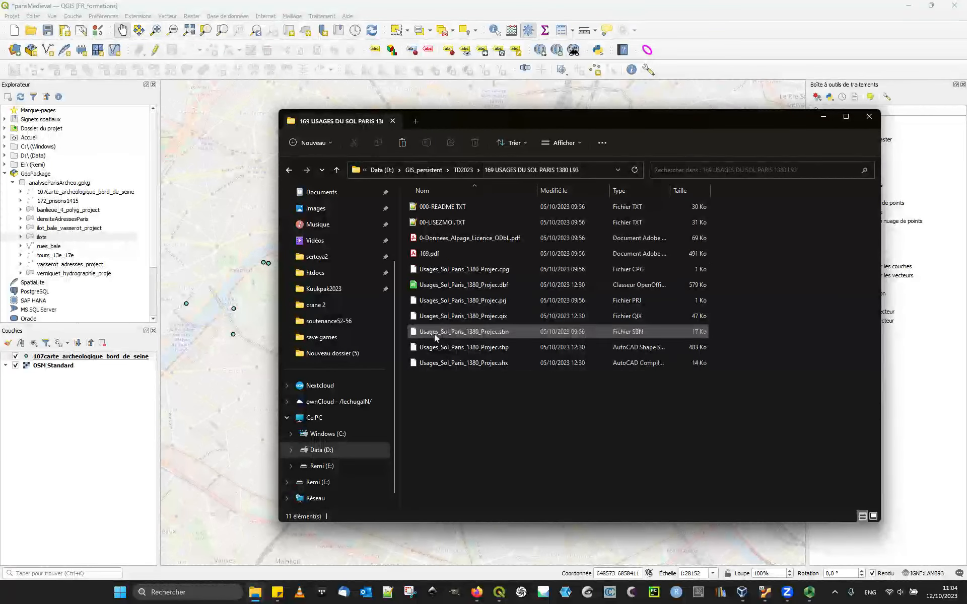
drag(430, 352, 248, 330)
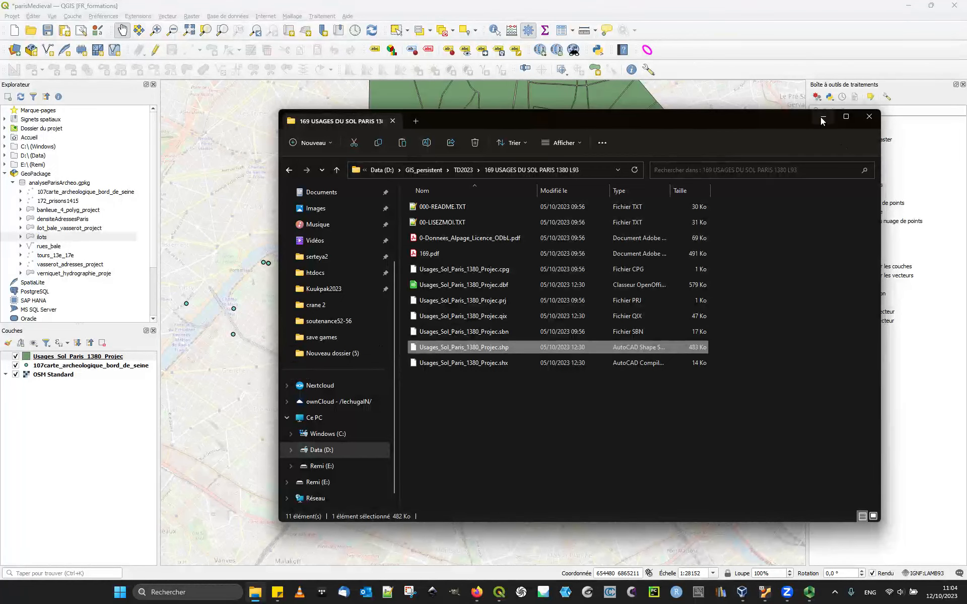
click(692, 63)
Step: Move the 107carte_archeologique_bord_de_seine point layer above the Usages_Sol_Paris_1380_Projec polygon layer
drag(550, 266, 537, 301)
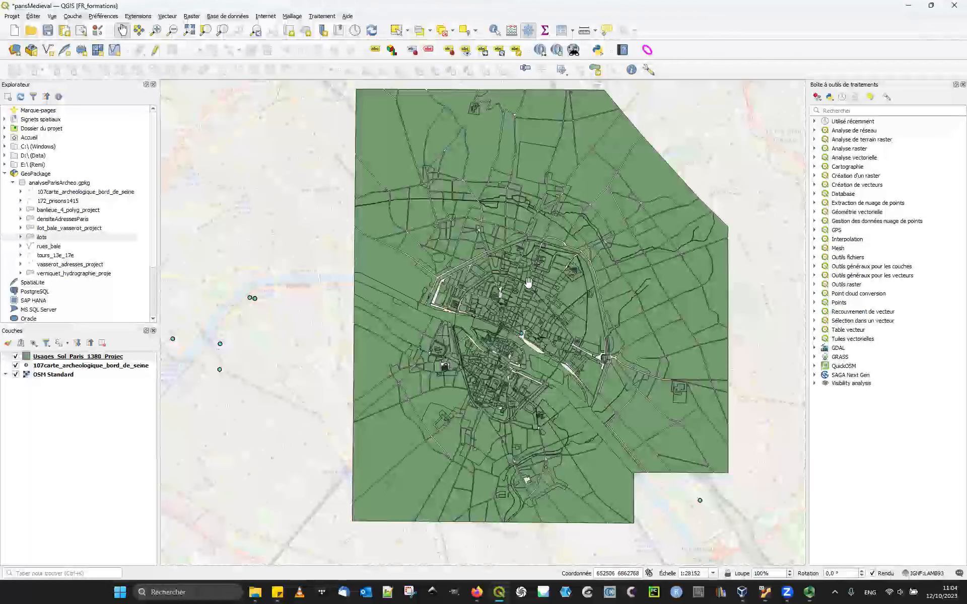
drag(478, 443, 448, 416)
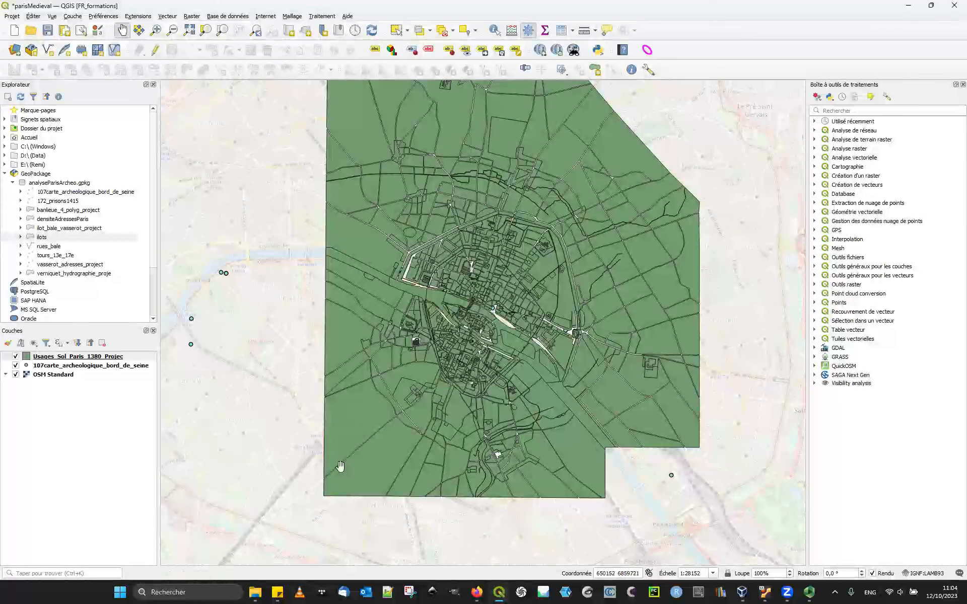
drag(595, 314, 631, 318)
scroll(520, 343, up, 1)
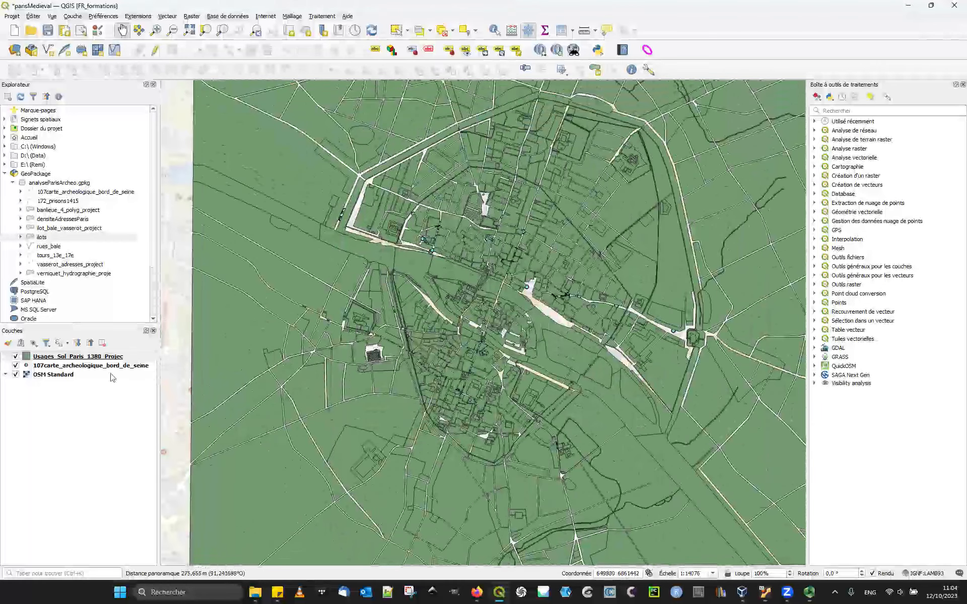
drag(104, 365, 90, 355)
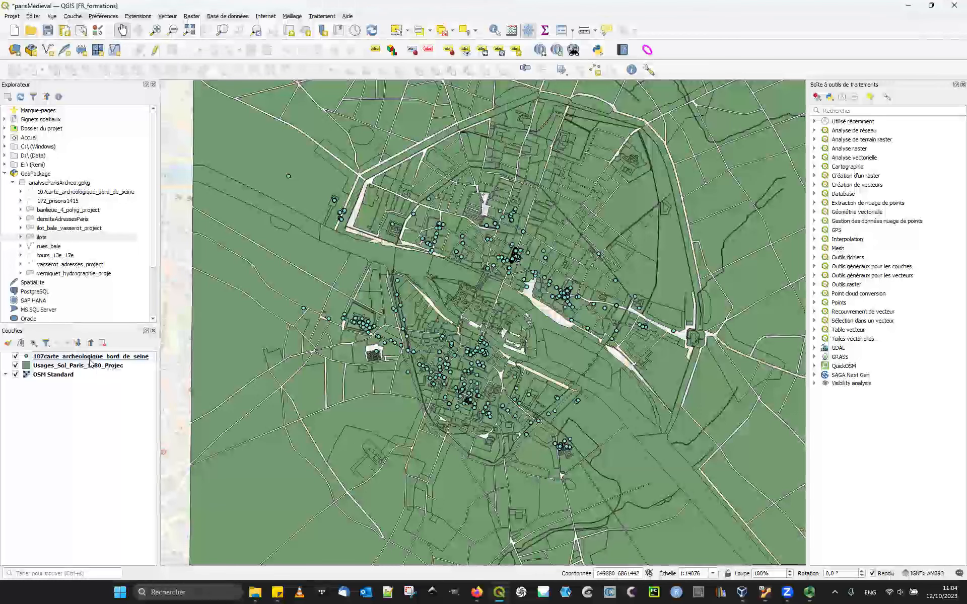
Step: Examine the columns of the Usages_Sol_Paris_1380_Projec attribute table, such as LEGENDE, TOPONYME, SUPERFICIE and GROUPE
mouse_move(84, 366)
mouse_down()
mouse_move(74, 356)
mouse_move(75, 372)
mouse_up()
click(76, 365)
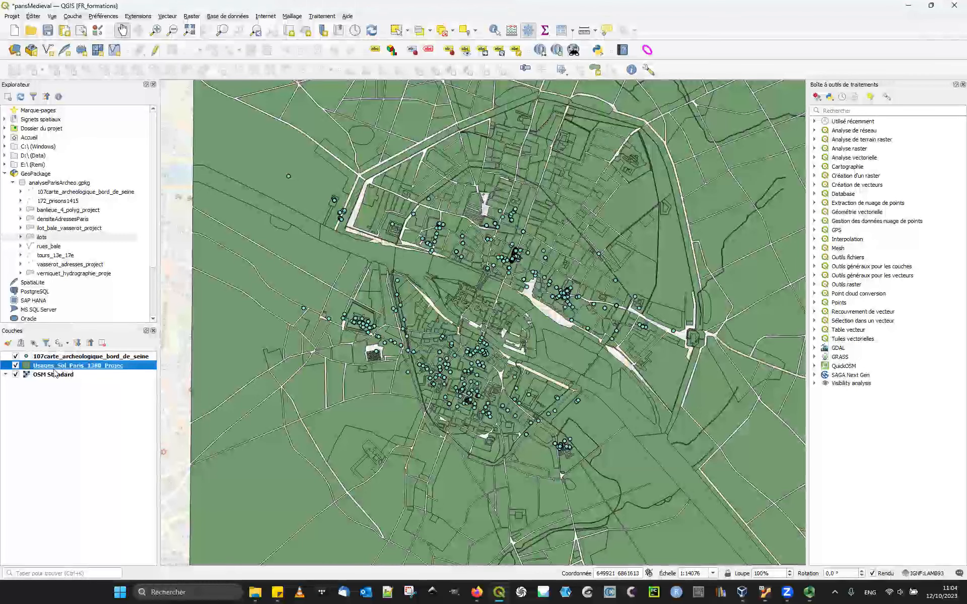
click(561, 31)
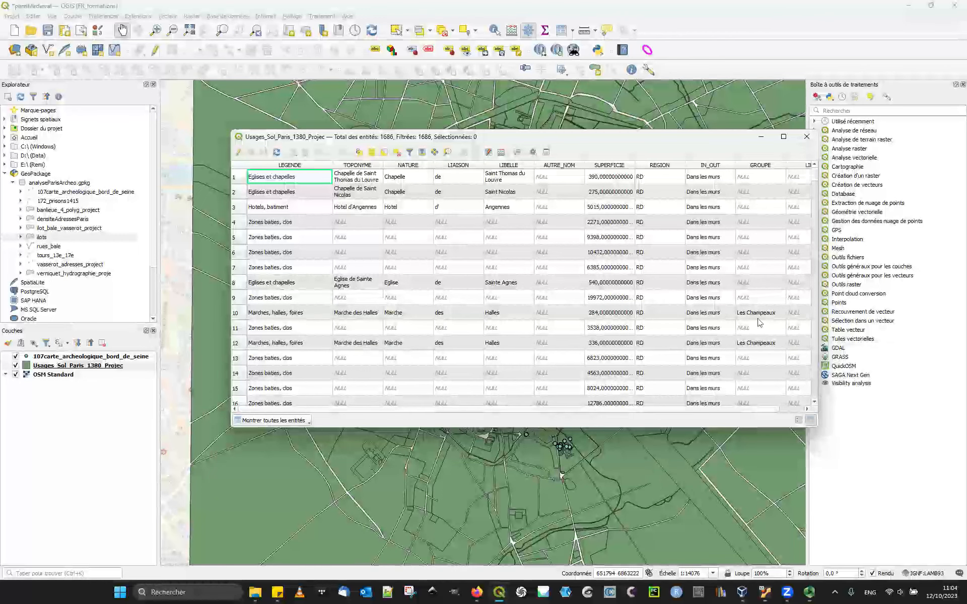
scroll(492, 317, right, 1)
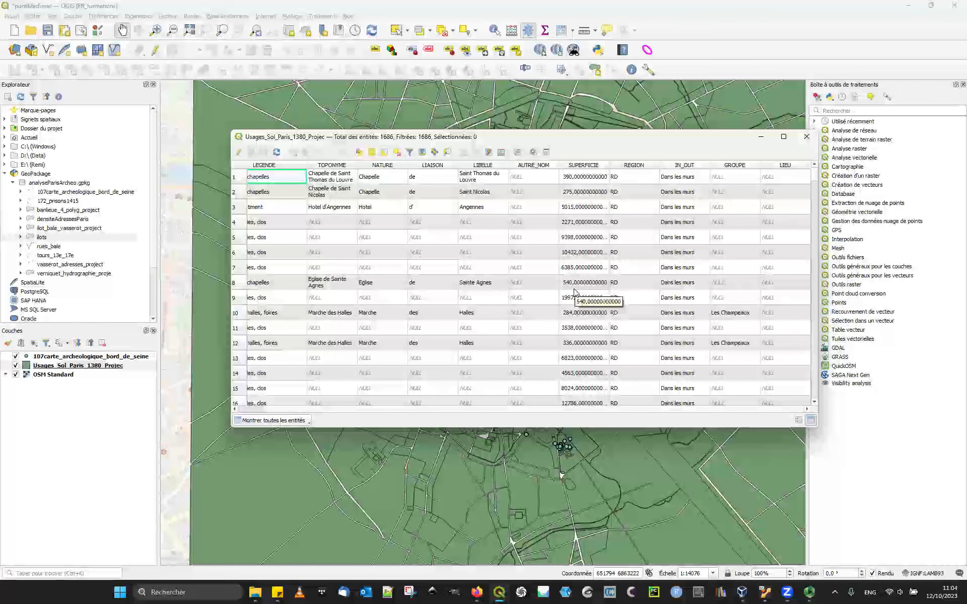
scroll(522, 286, left, 1)
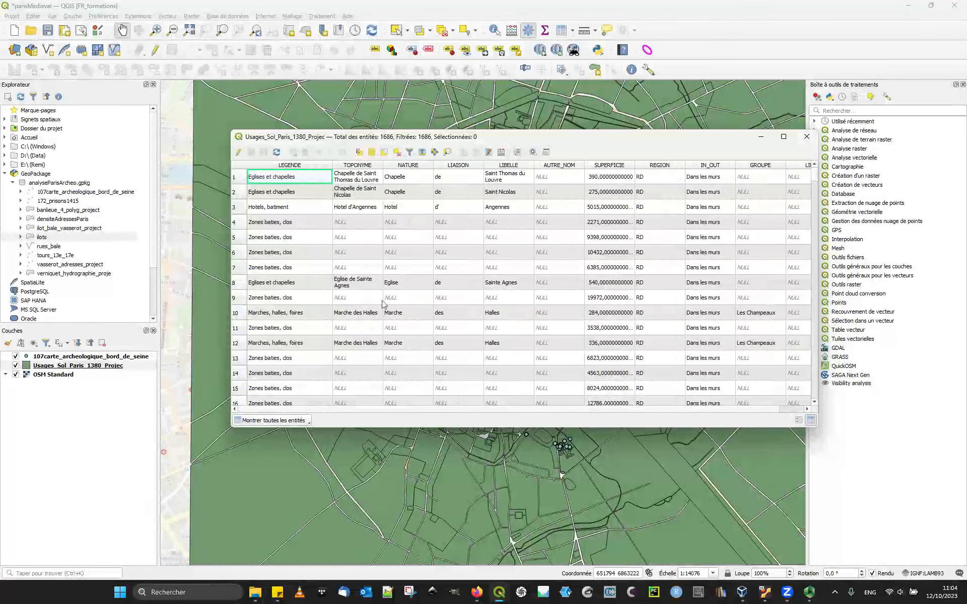
scroll(557, 292, right, 1)
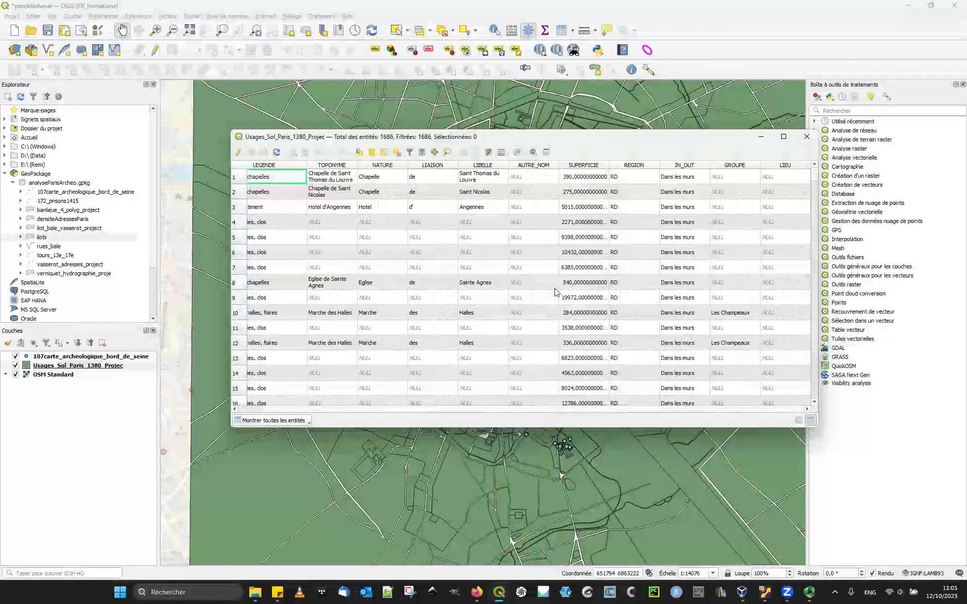
scroll(555, 292, left, 1)
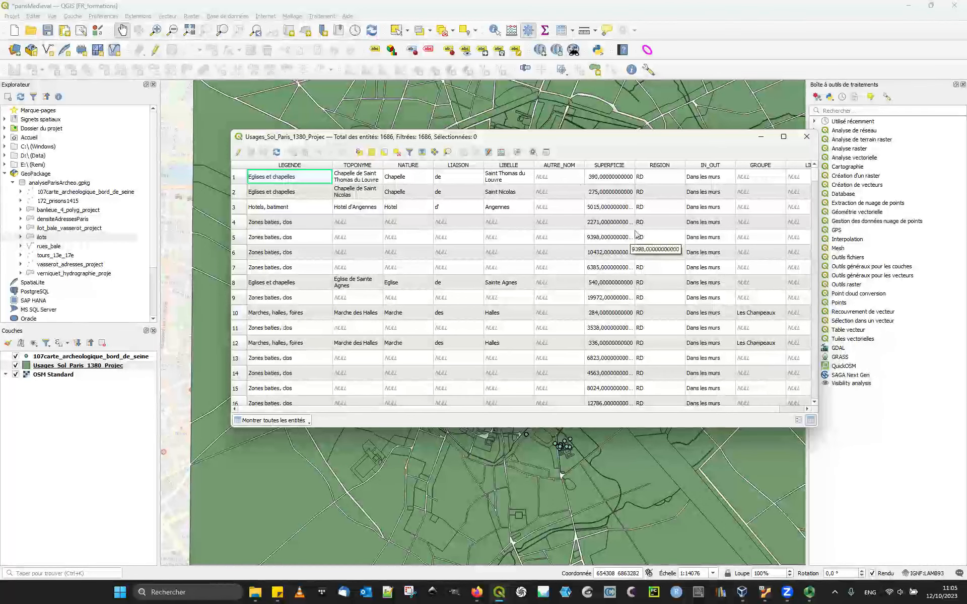
click(803, 137)
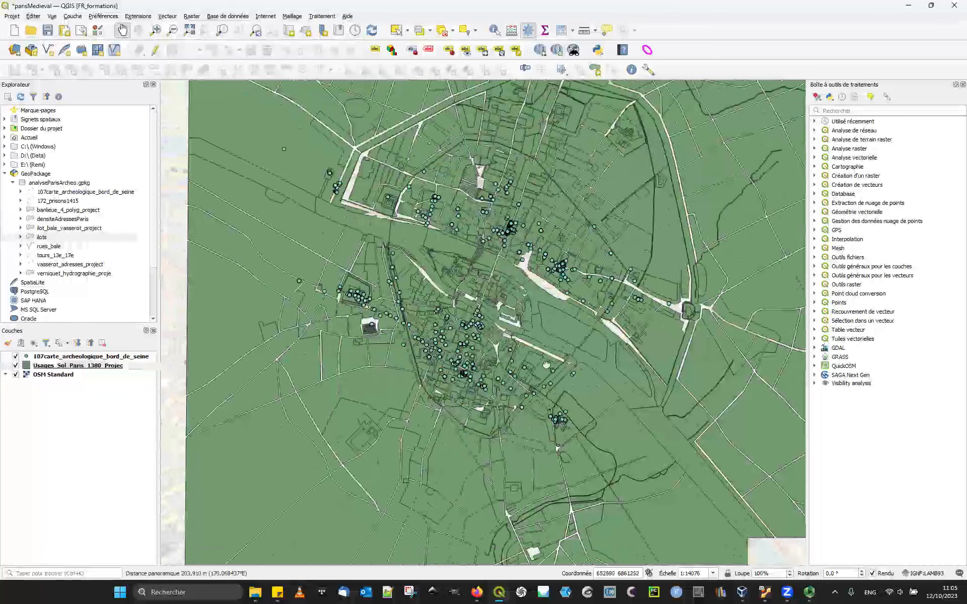
Step: Label the Usages_Sol_Paris_1380_Projec layer with simple labels (Étiquettes simples) based on the TOPONYME field
right_click(103, 367)
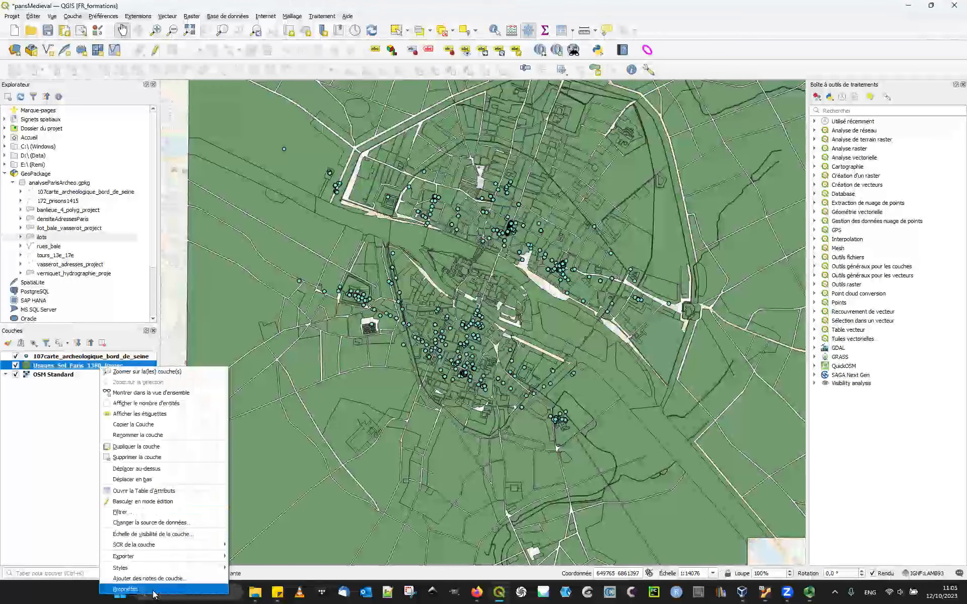
click(128, 589)
click(284, 211)
click(413, 141)
click(414, 151)
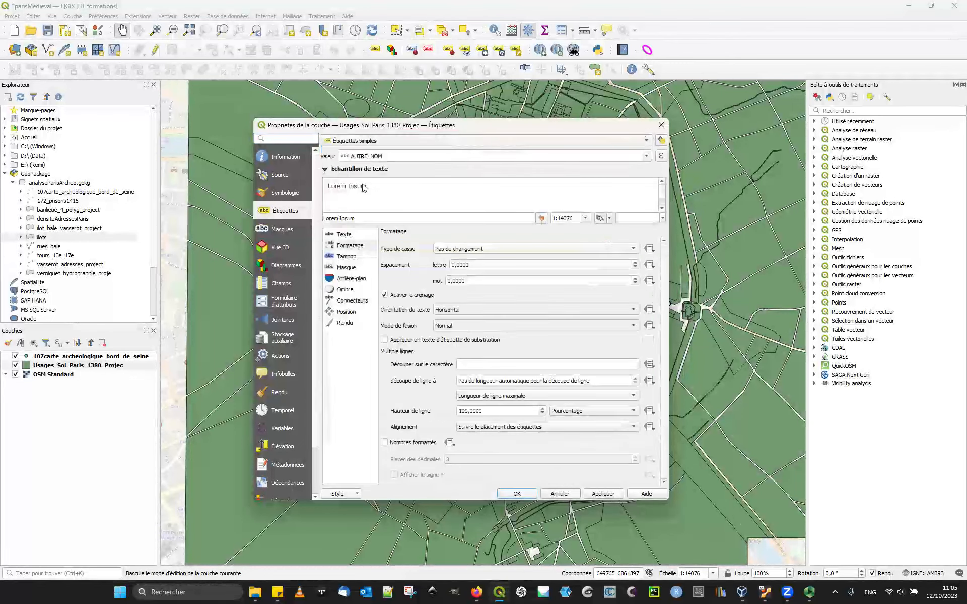
click(647, 157)
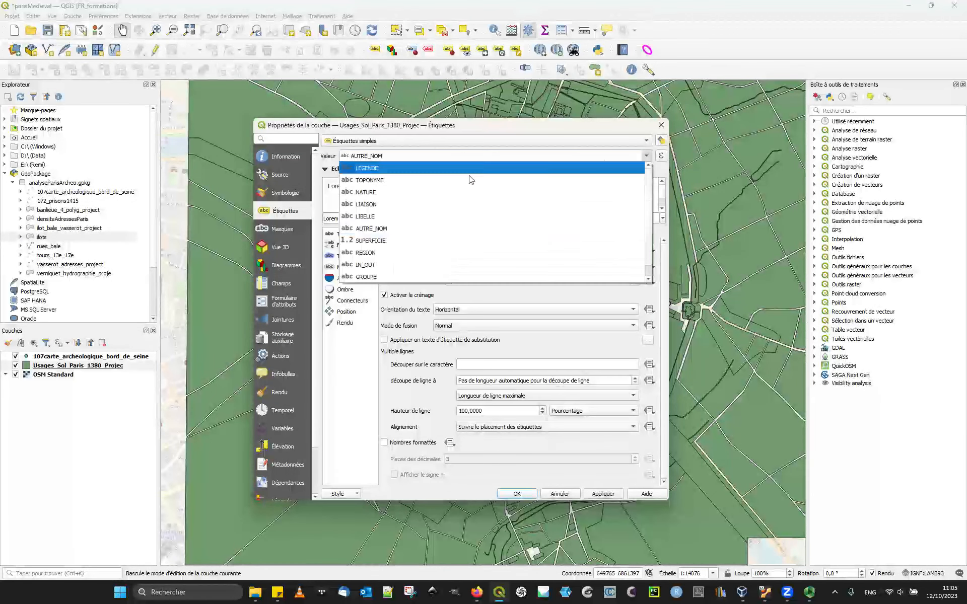
click(405, 179)
click(598, 495)
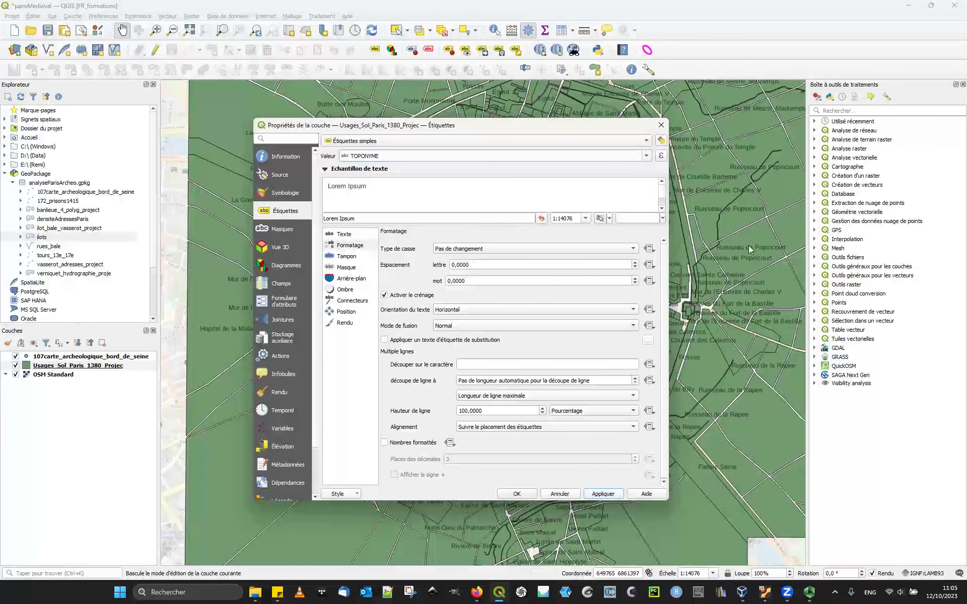
Step: Enable a text buffer (Tampon) around the TOPONYME labels and accept the layer properties
click(351, 259)
click(403, 245)
click(602, 494)
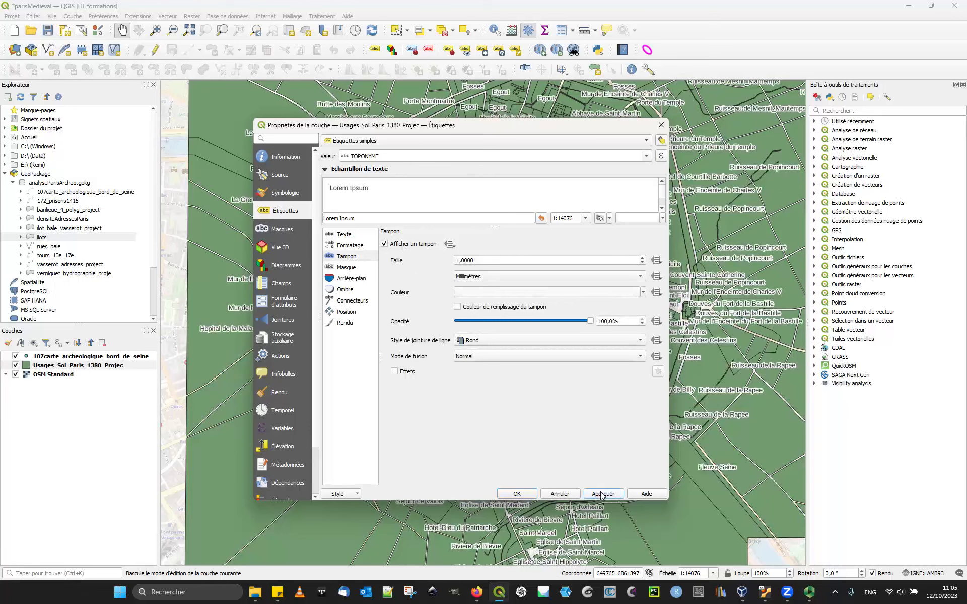
drag(605, 133, 295, 119)
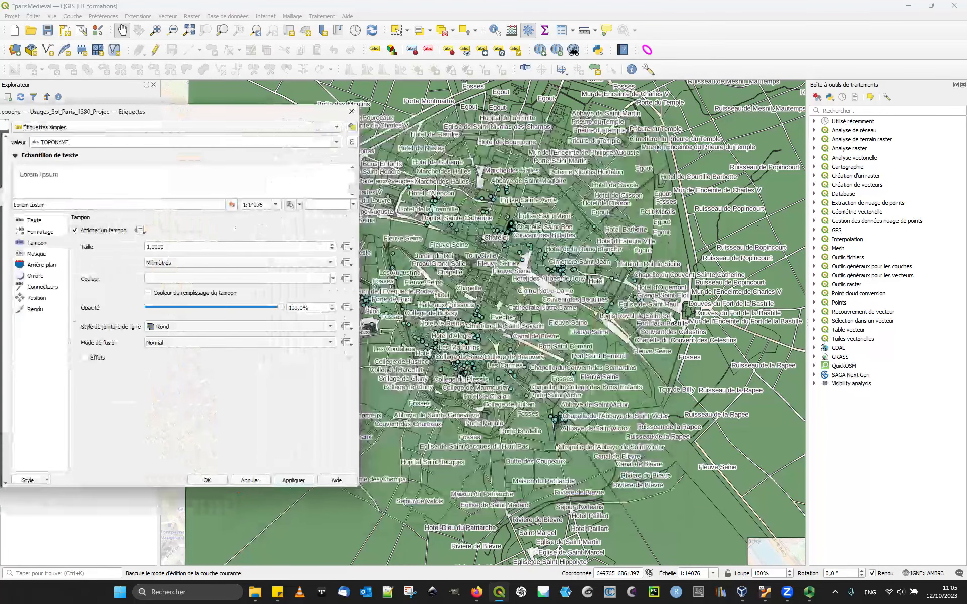
click(207, 480)
Step: Try forcing the label points inside the polygons of Usages_Sol_Paris_1380_Projec, and turn the option off again
scroll(508, 383, up, 1)
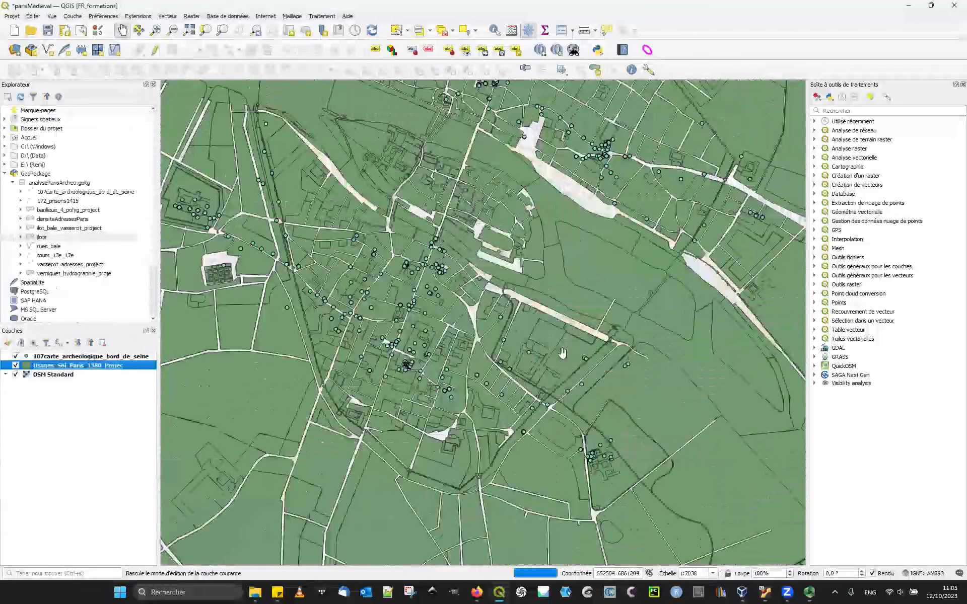
drag(634, 339, 589, 226)
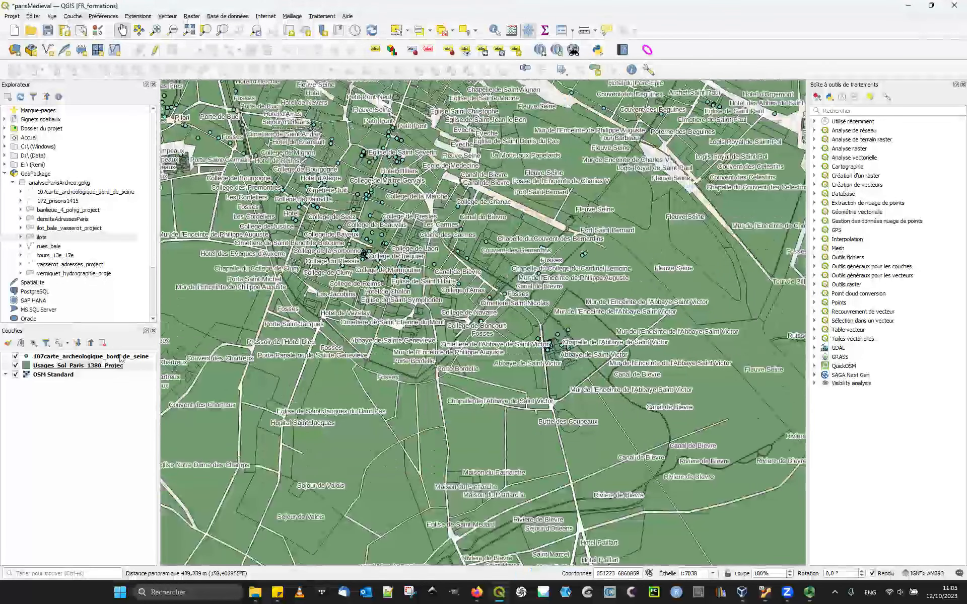
right_click(73, 365)
click(127, 589)
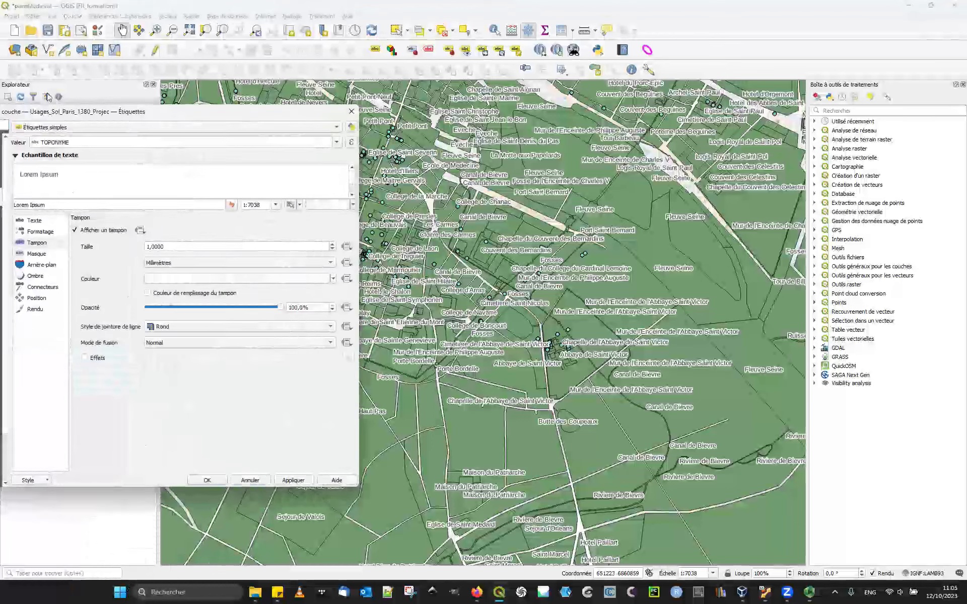
click(42, 298)
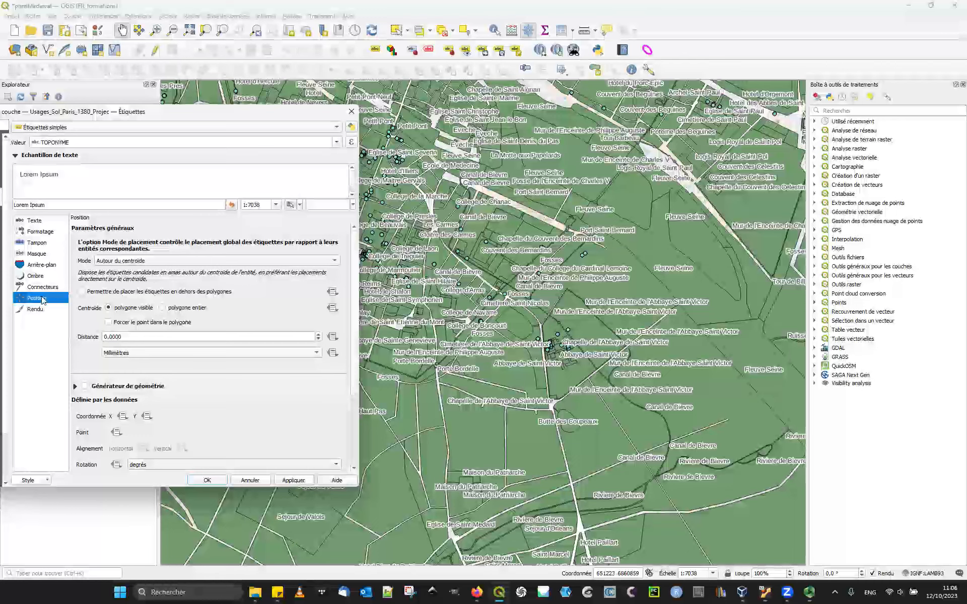
click(136, 322)
click(308, 481)
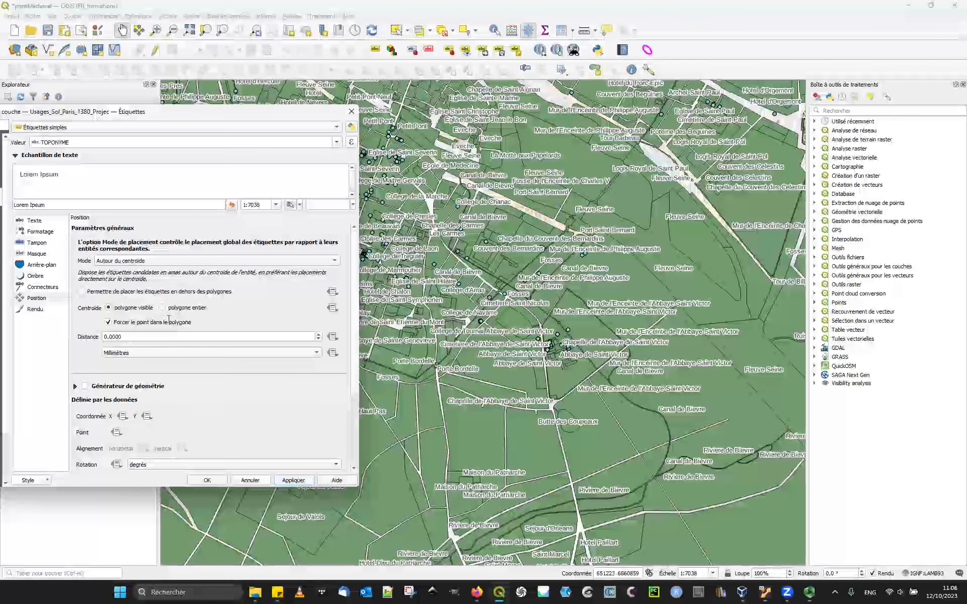
click(145, 324)
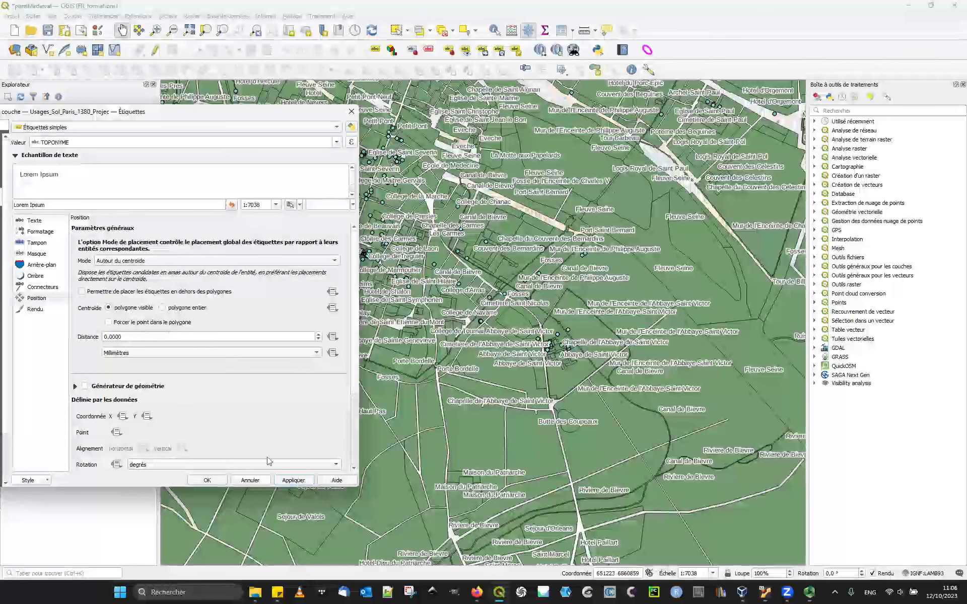
click(291, 482)
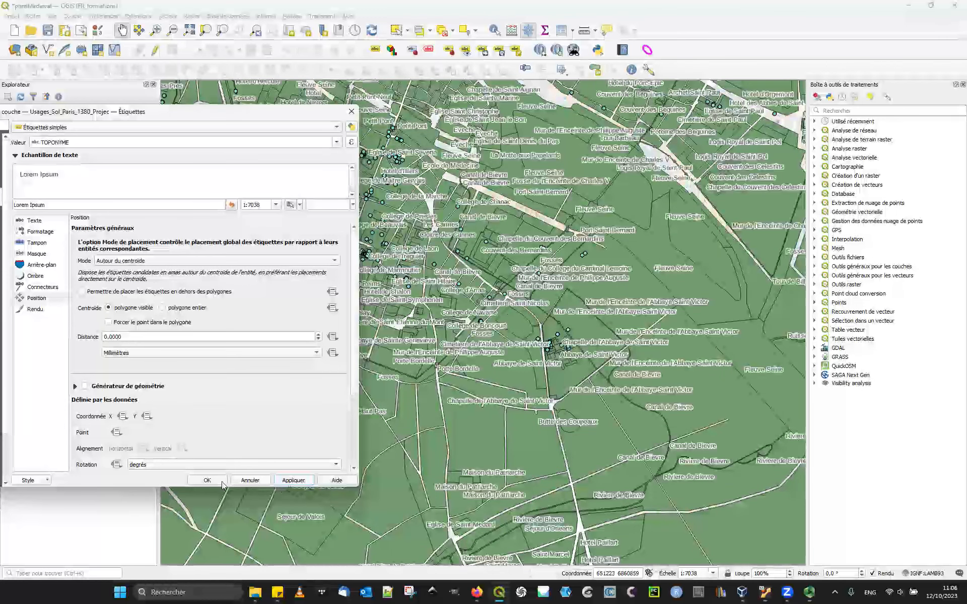
click(207, 481)
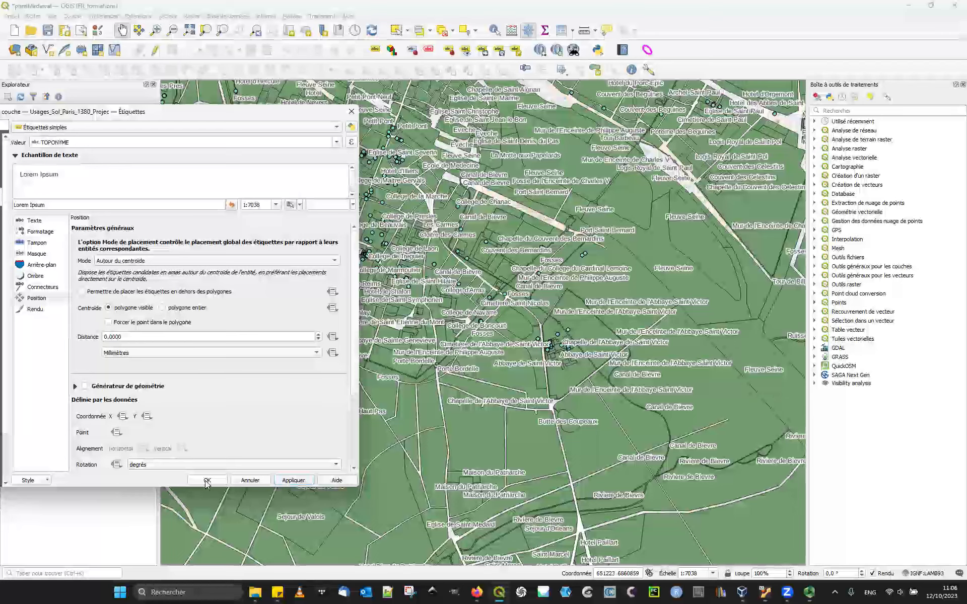
Step: Enable scale-dependent visibility for the Usages_Sol_Paris_1380_Projec labels with a minimum scale of 1:1760 and apply it
scroll(343, 330, up, 1)
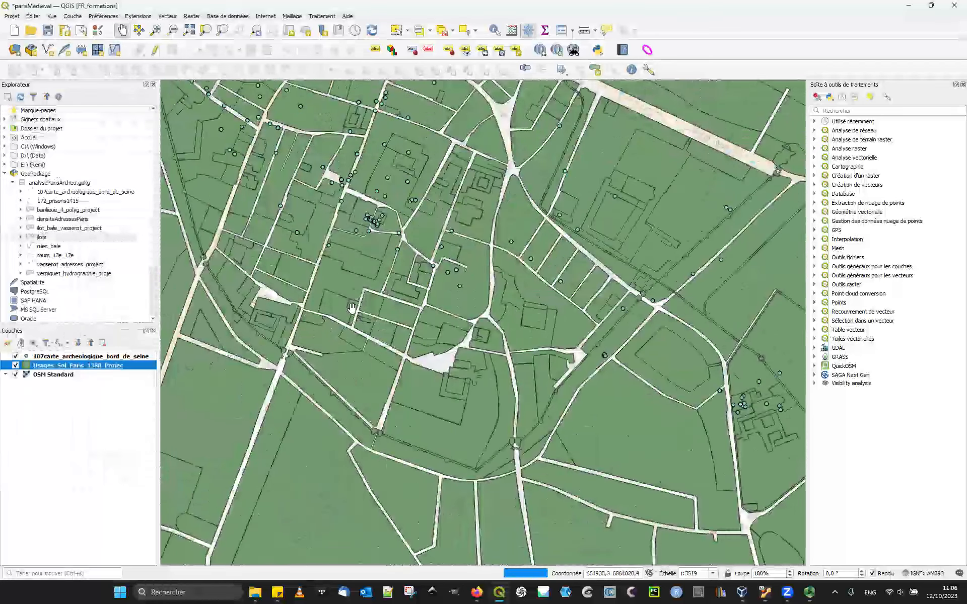
drag(343, 330, 479, 324)
scroll(480, 324, up, 1)
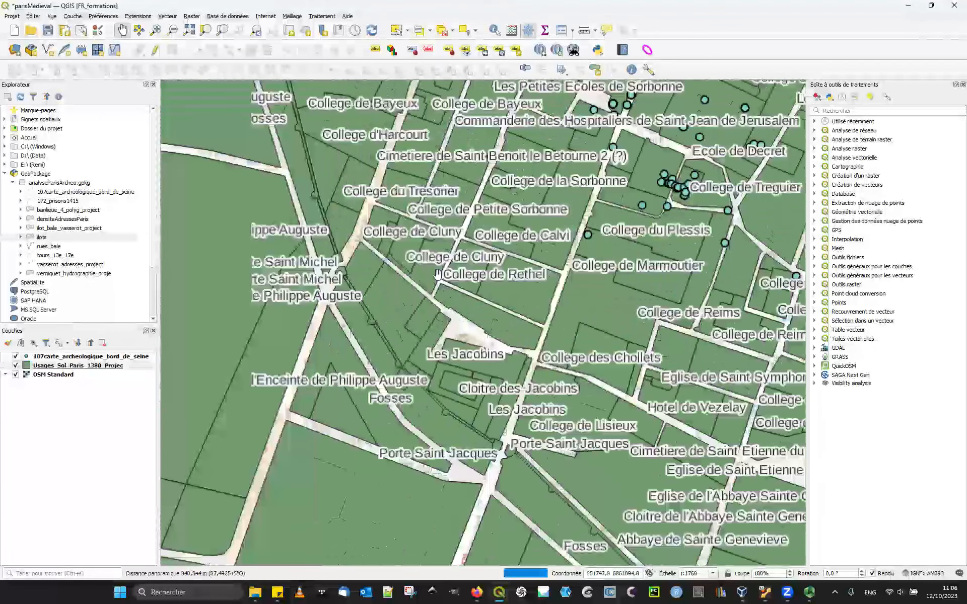
drag(480, 323, 455, 362)
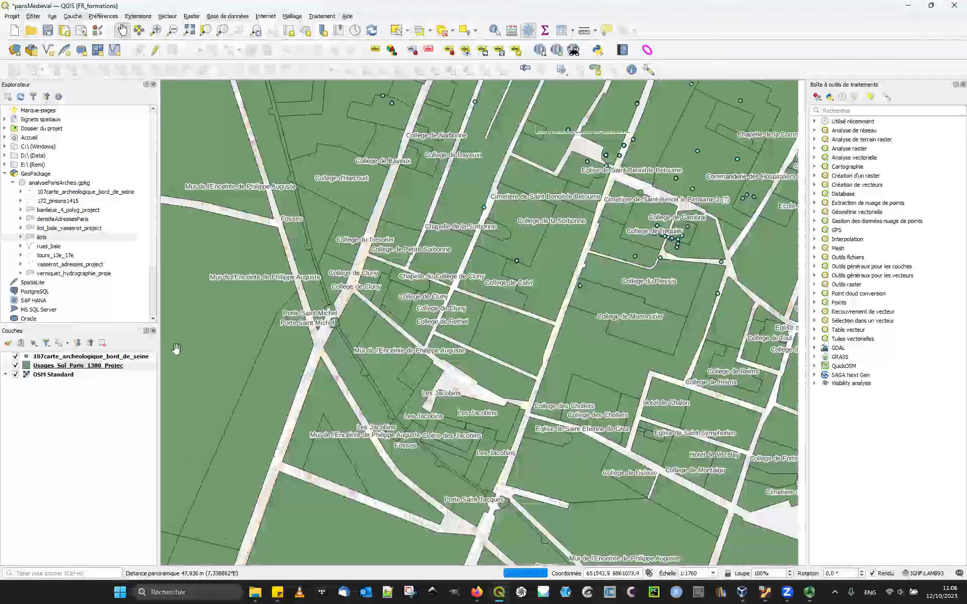
click(45, 371)
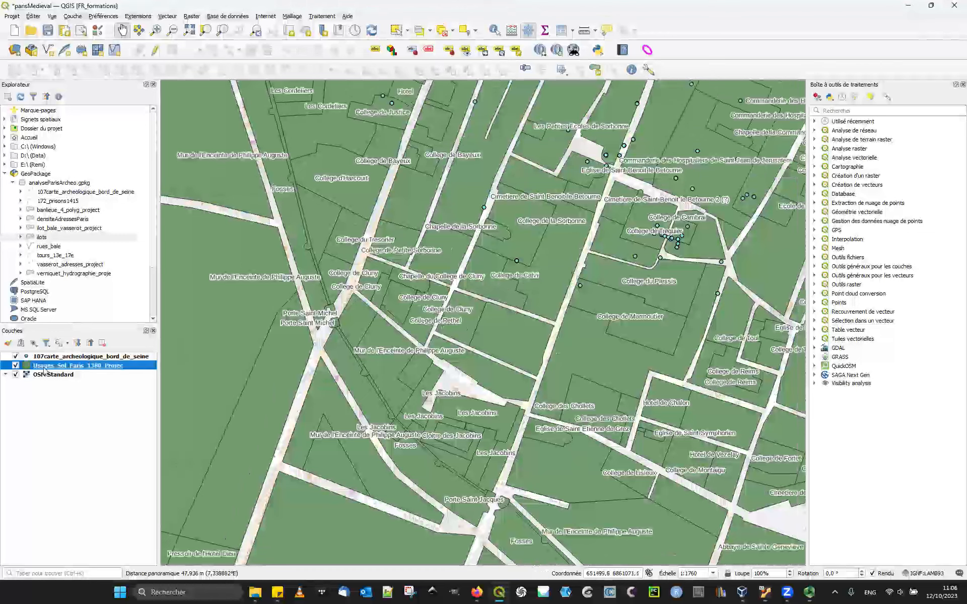
double_click(45, 370)
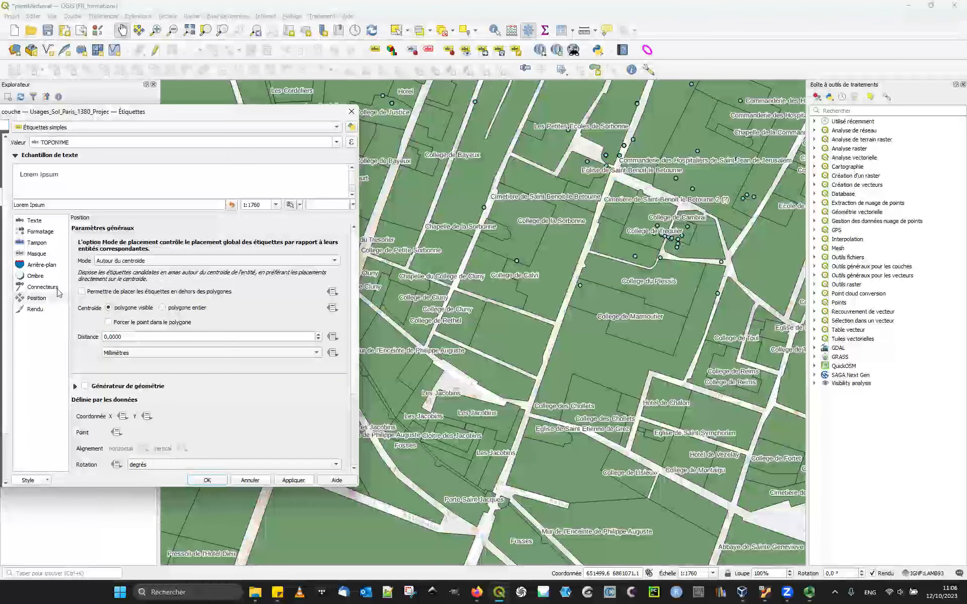
click(34, 310)
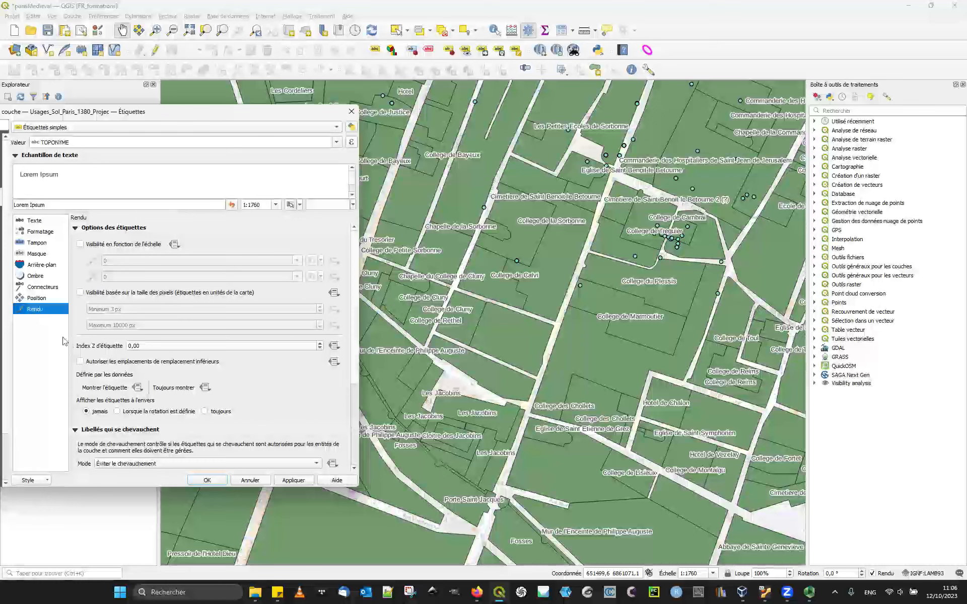
click(106, 244)
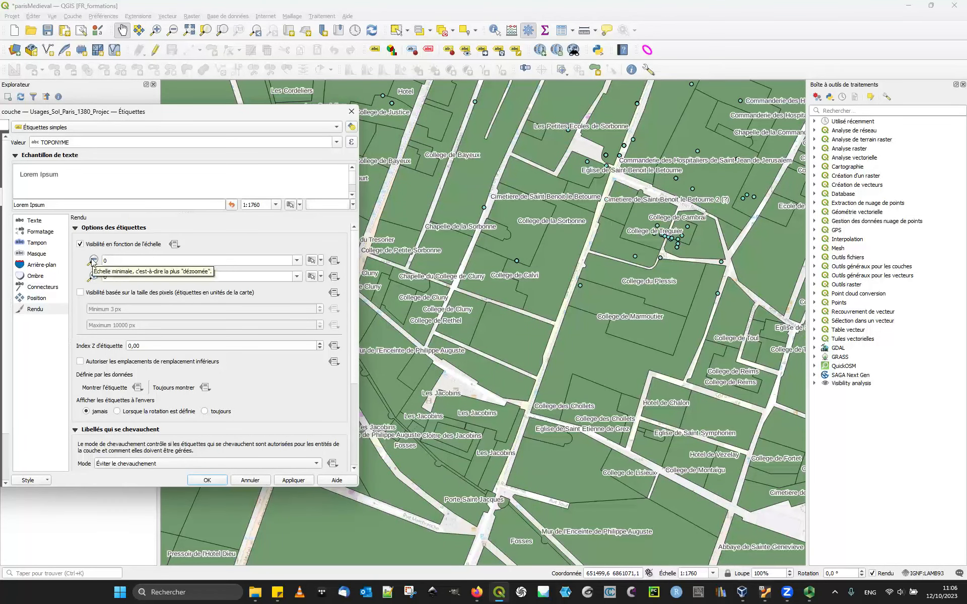
click(312, 260)
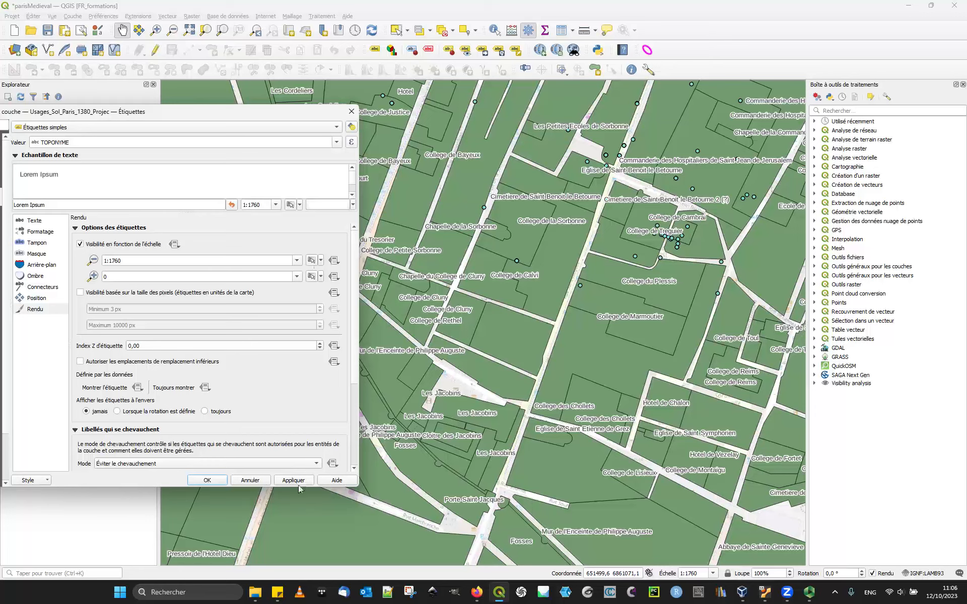
click(299, 481)
Step: Switch the layer's symbology to Catégorisé on the LEGENDE field and classify all its values
drag(168, 112, 424, 115)
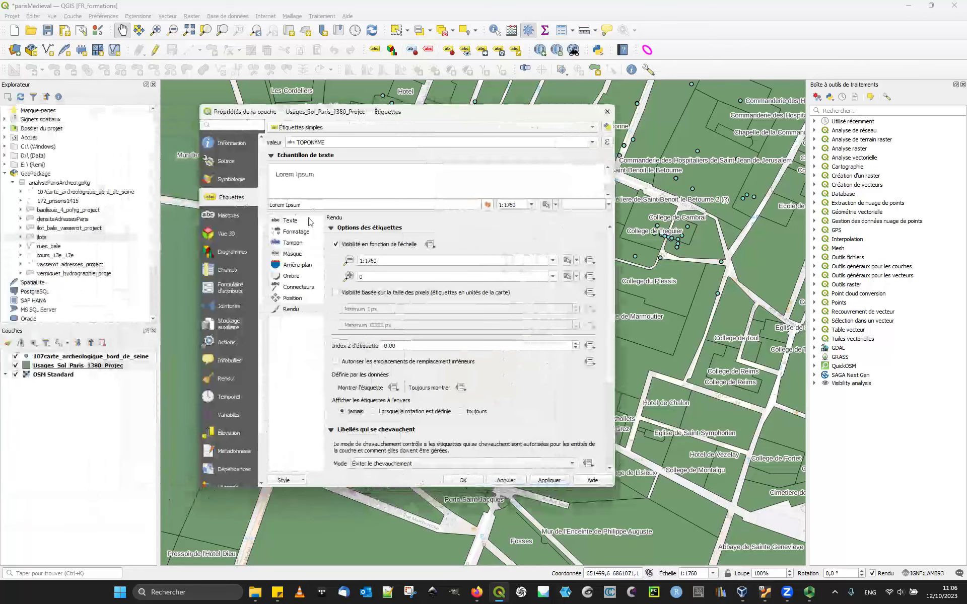
click(231, 180)
click(398, 127)
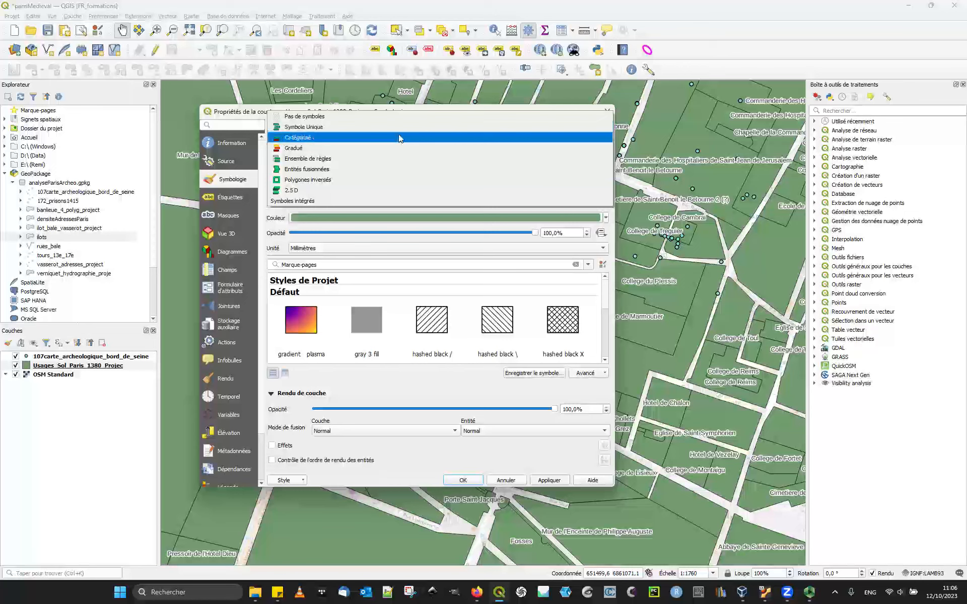
click(398, 138)
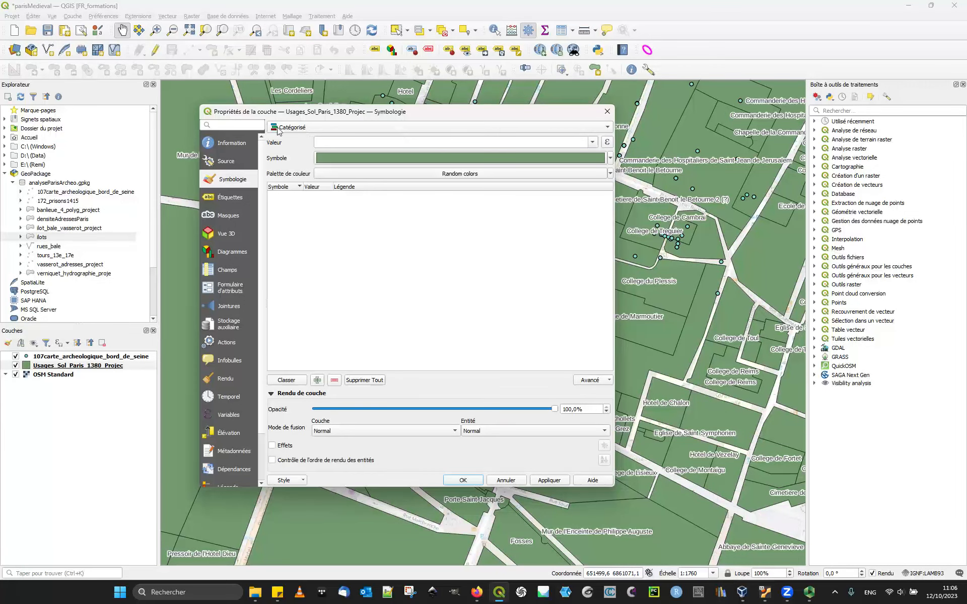
click(595, 143)
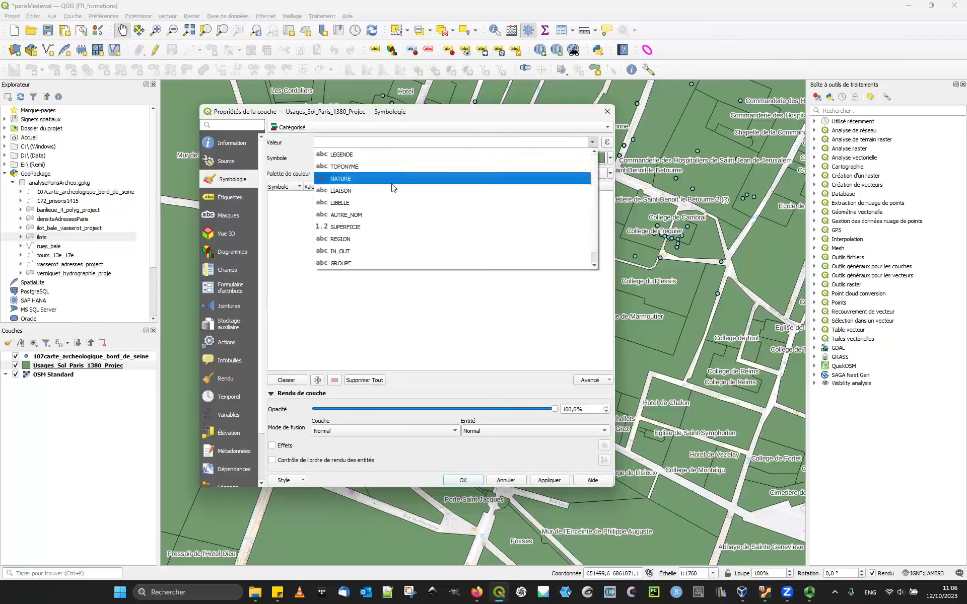
click(362, 155)
click(289, 382)
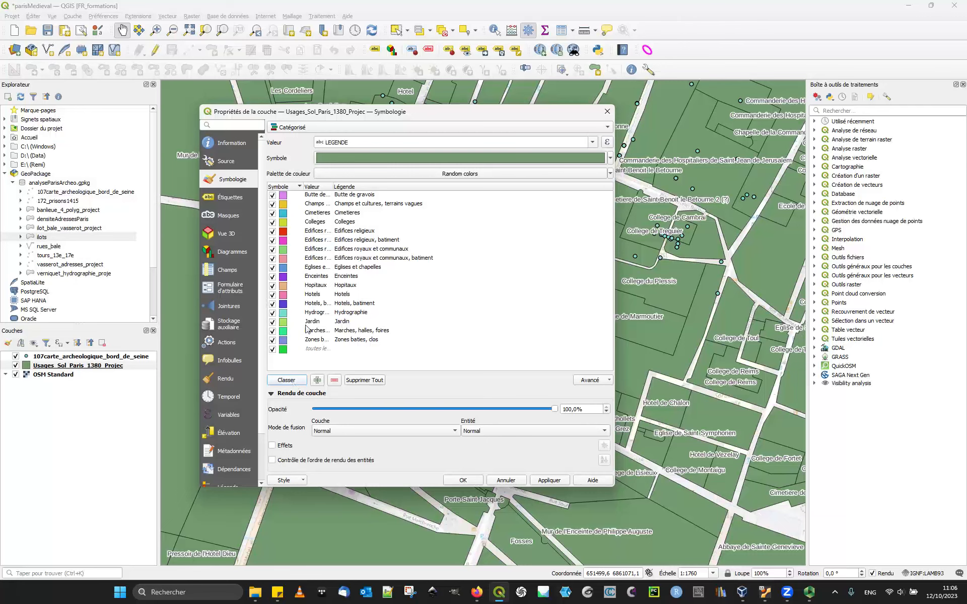
Step: Widen the Valeur column and redistribute the random colours across the LEGENDE categories
drag(305, 183, 396, 186)
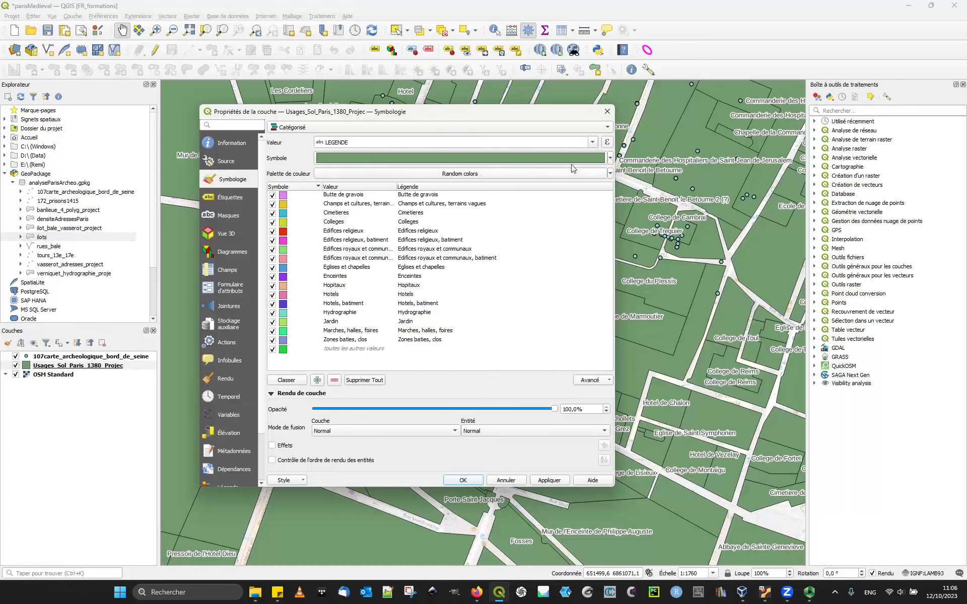
click(611, 173)
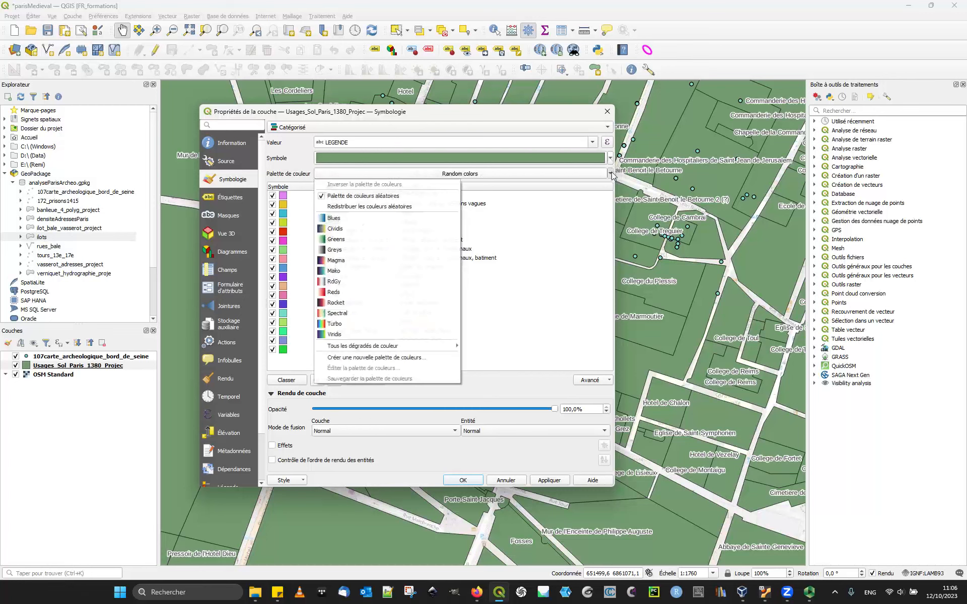
click(401, 207)
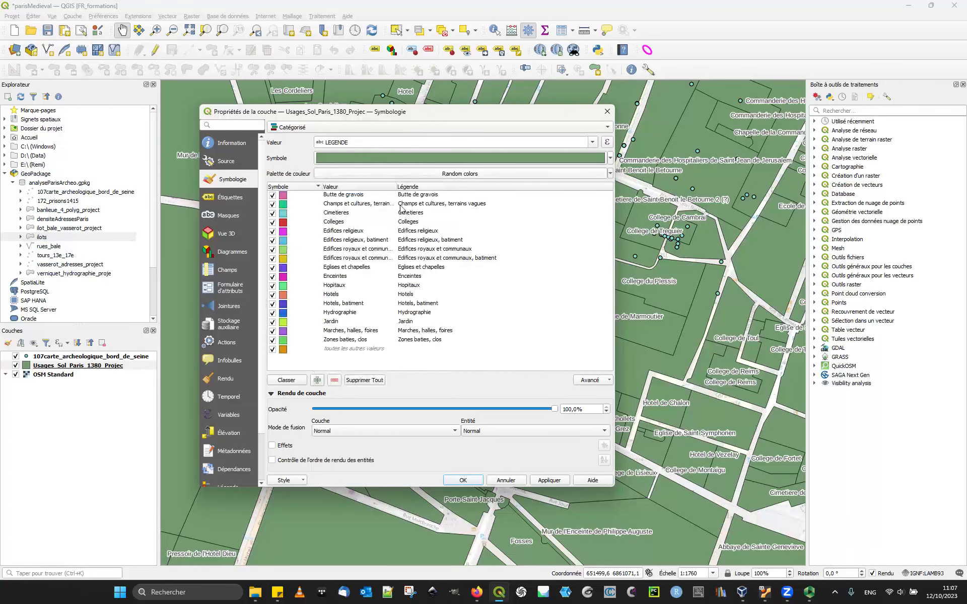
Step: Colour the LEGENDE categories with the Turbo palette and accept the layer properties
click(610, 174)
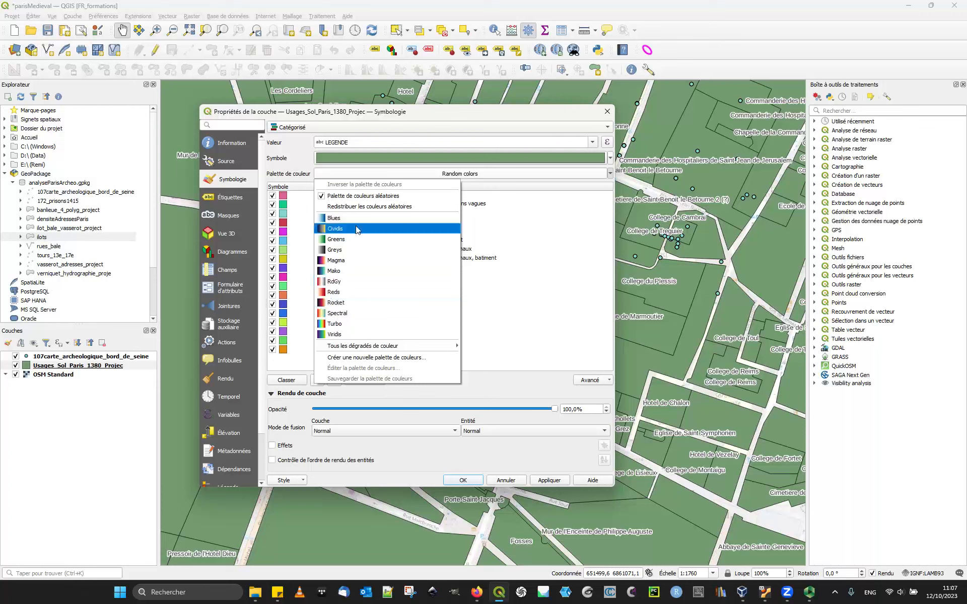
mouse_move(343, 347)
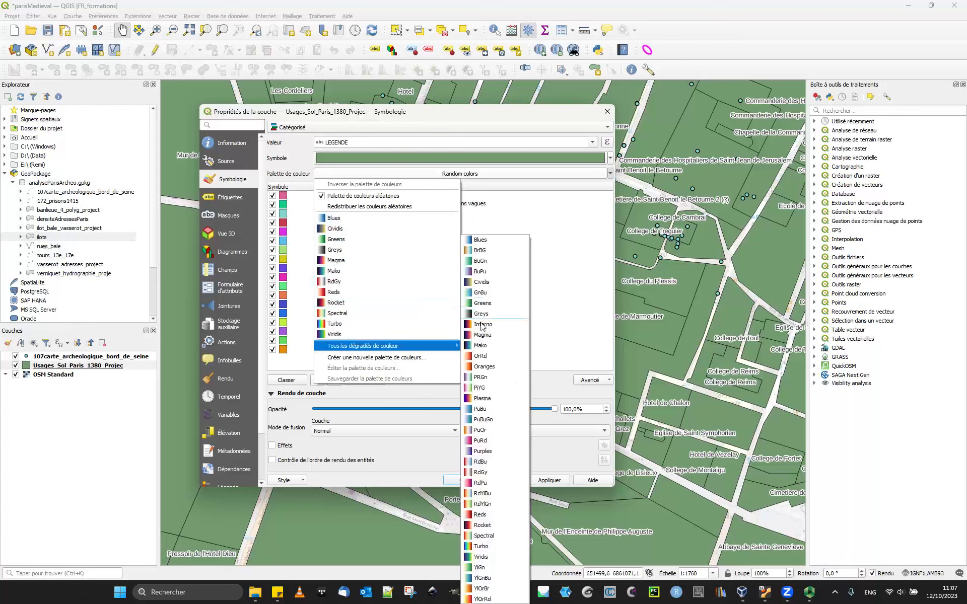
click(337, 324)
click(559, 482)
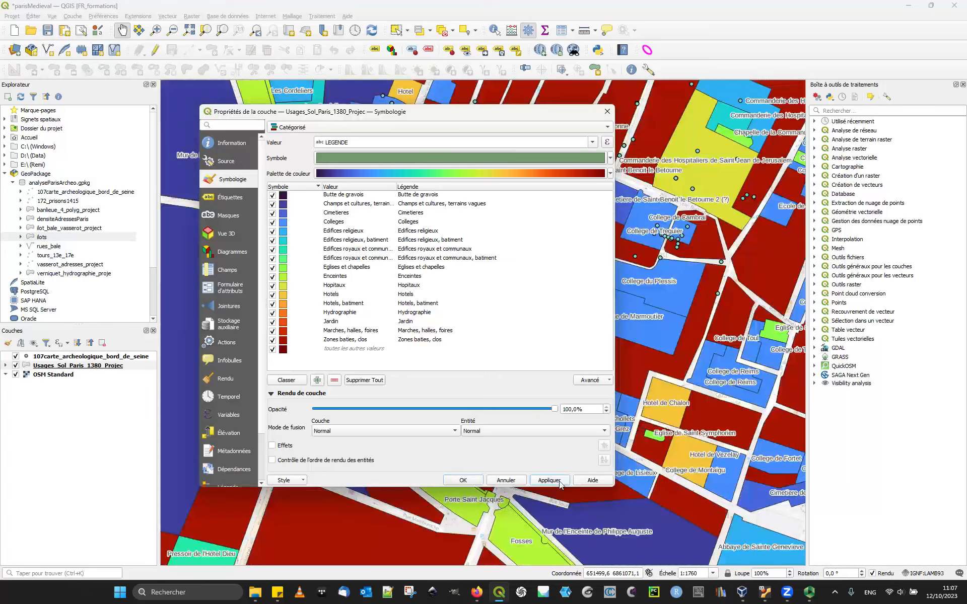
click(463, 480)
Step: Examine the categorised land use across the whole city and expand the layer's legend
scroll(522, 460, down, 1)
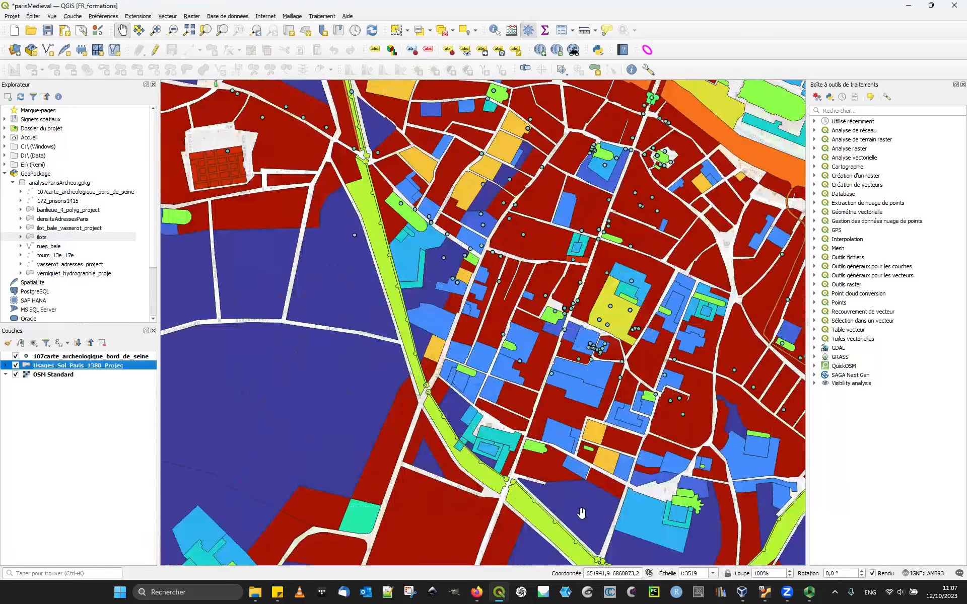
drag(591, 539, 553, 431)
scroll(555, 431, down, 1)
scroll(565, 446, down, 1)
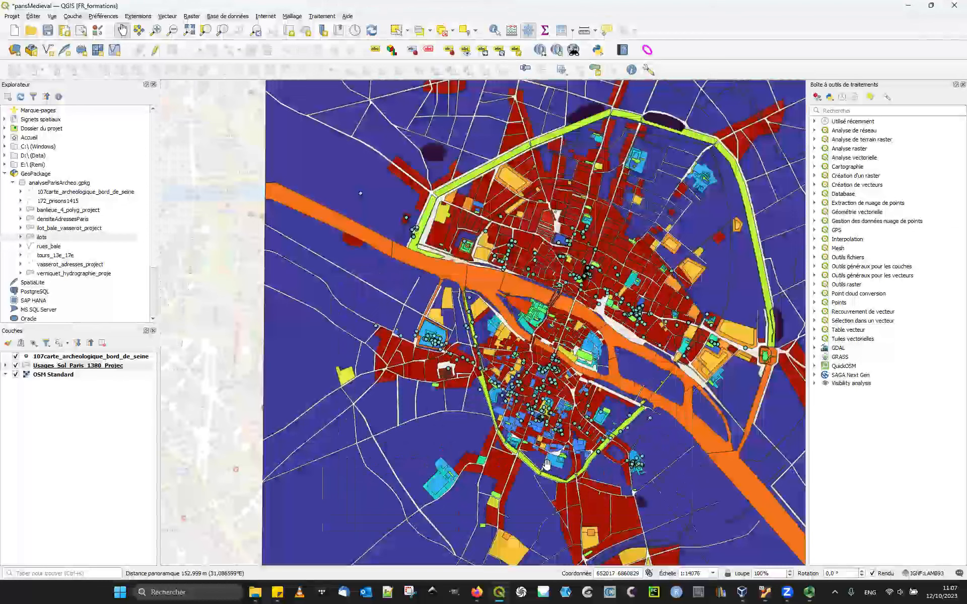
click(5, 365)
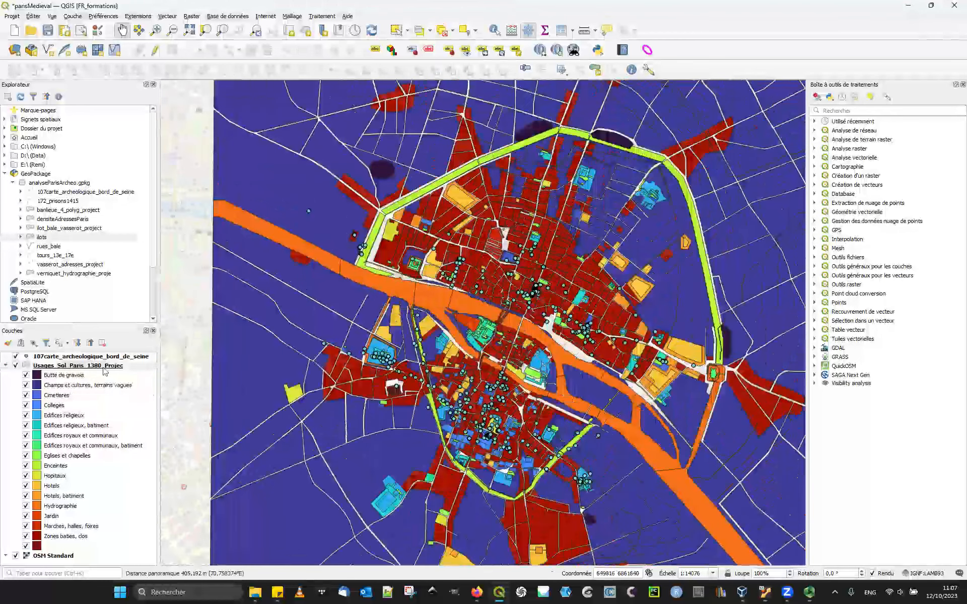
Step: Change the Usages_Sol_Paris_1380_Projec symbology to Gradué on the SUPERFICIE field with the Reds palette
click(53, 367)
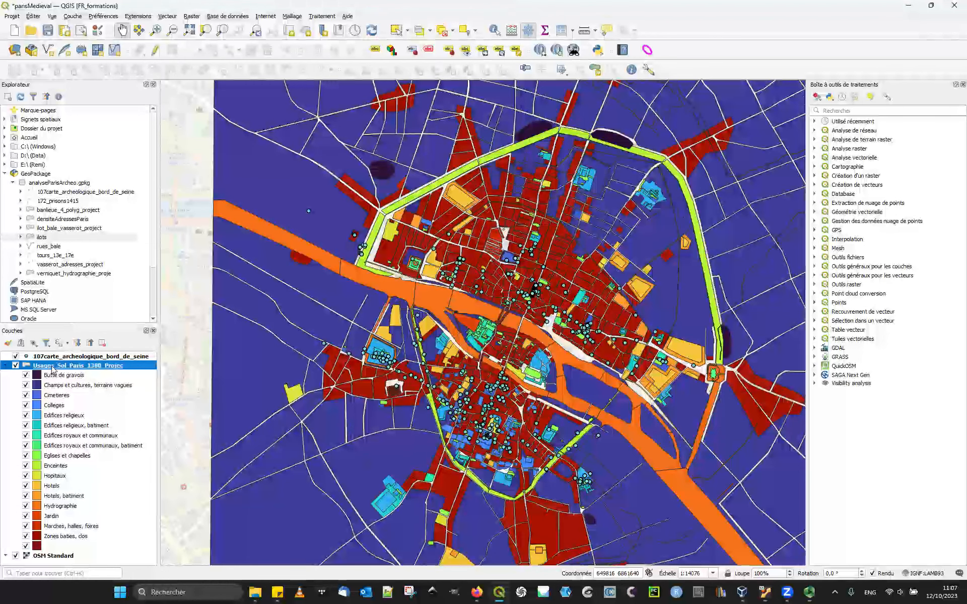
double_click(52, 368)
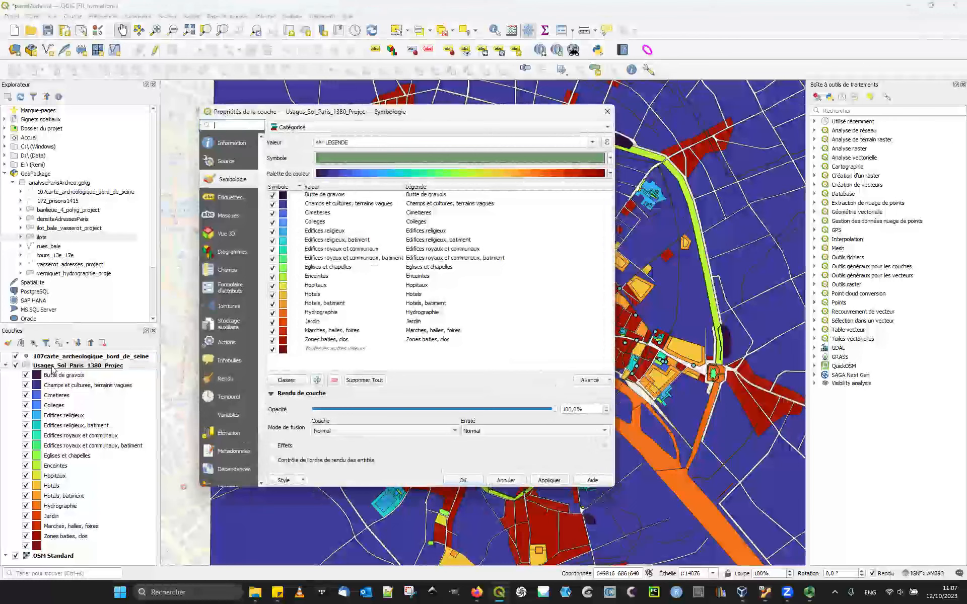
click(308, 128)
click(303, 139)
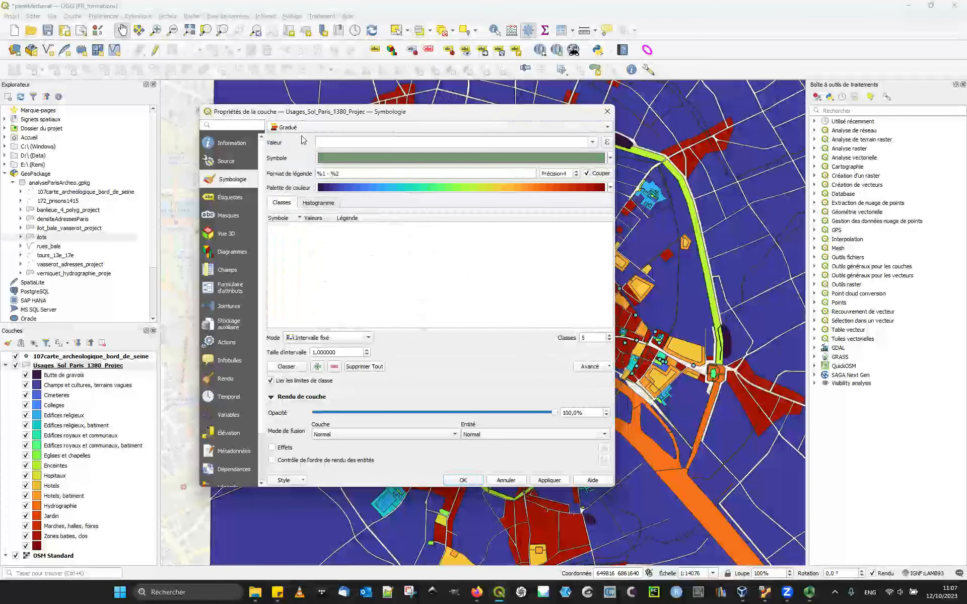
click(593, 143)
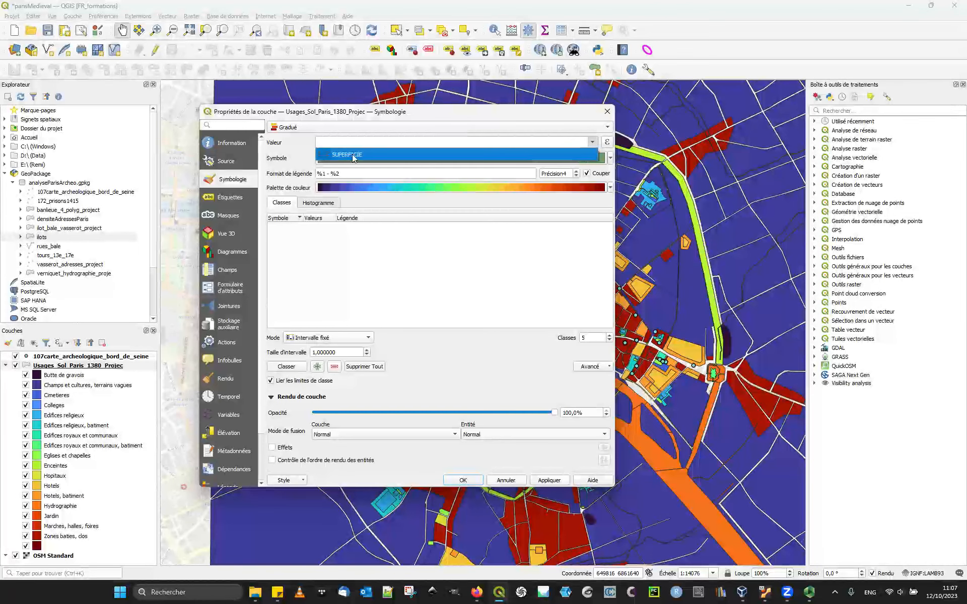
click(354, 156)
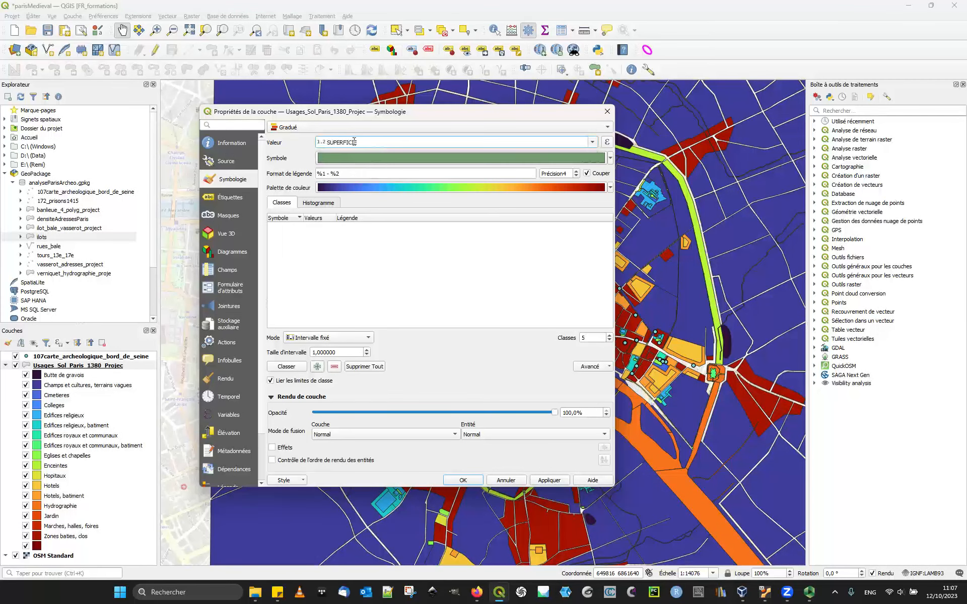
click(363, 141)
click(611, 189)
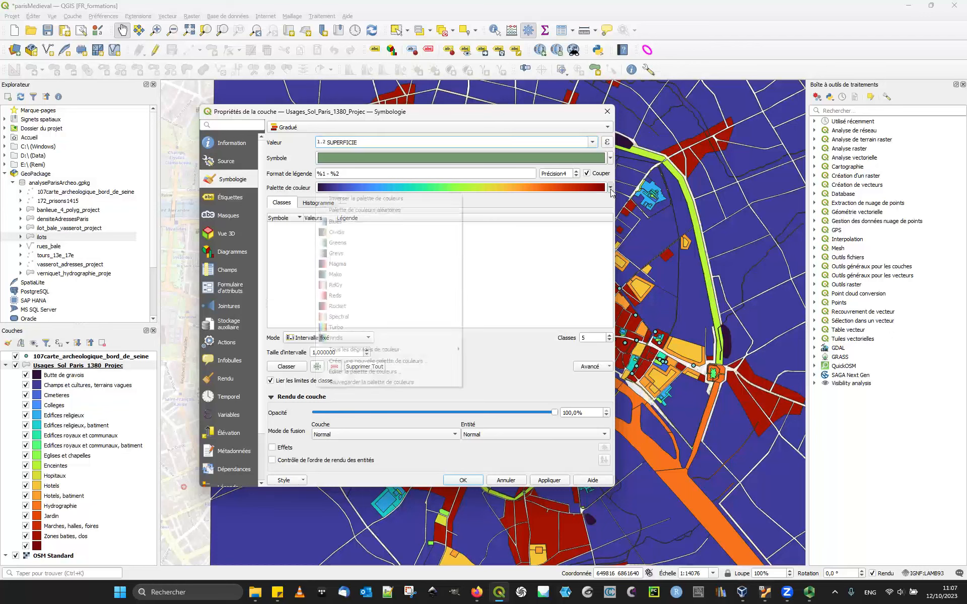
click(361, 298)
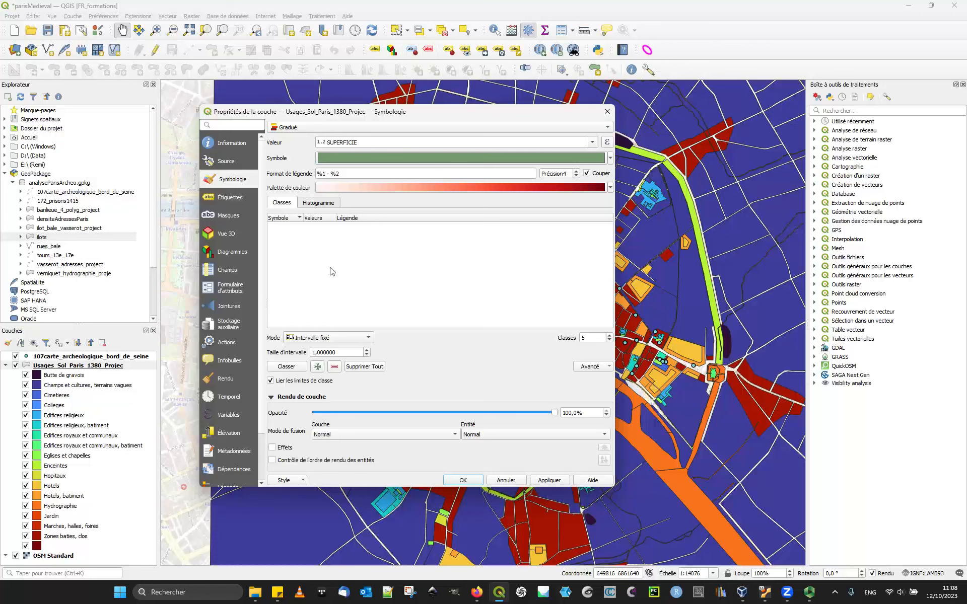
Step: Classify SUPERFICIE into 5 classes in Intervalle égal mode, apply it, and check the full extent of the layer
click(368, 338)
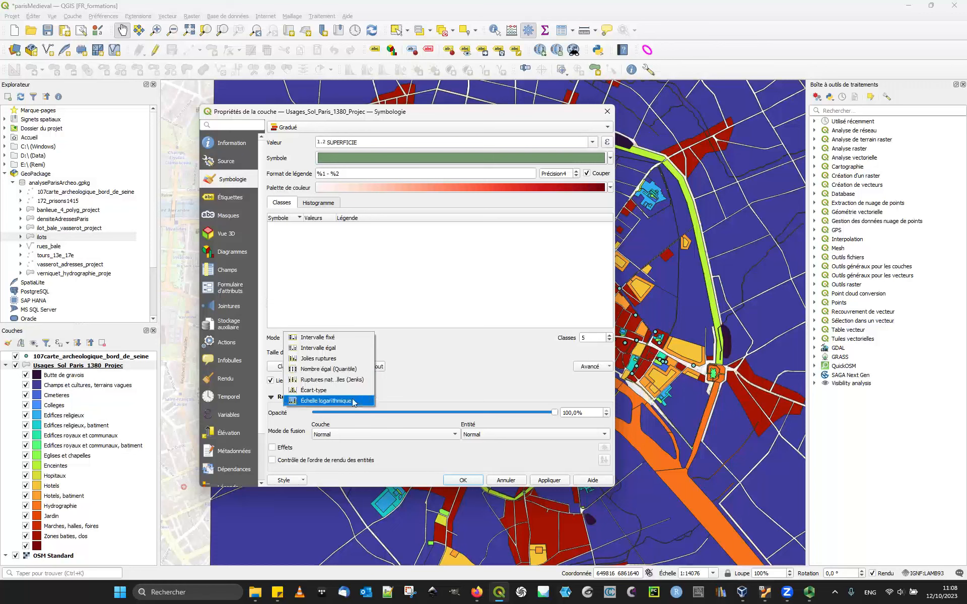
click(351, 348)
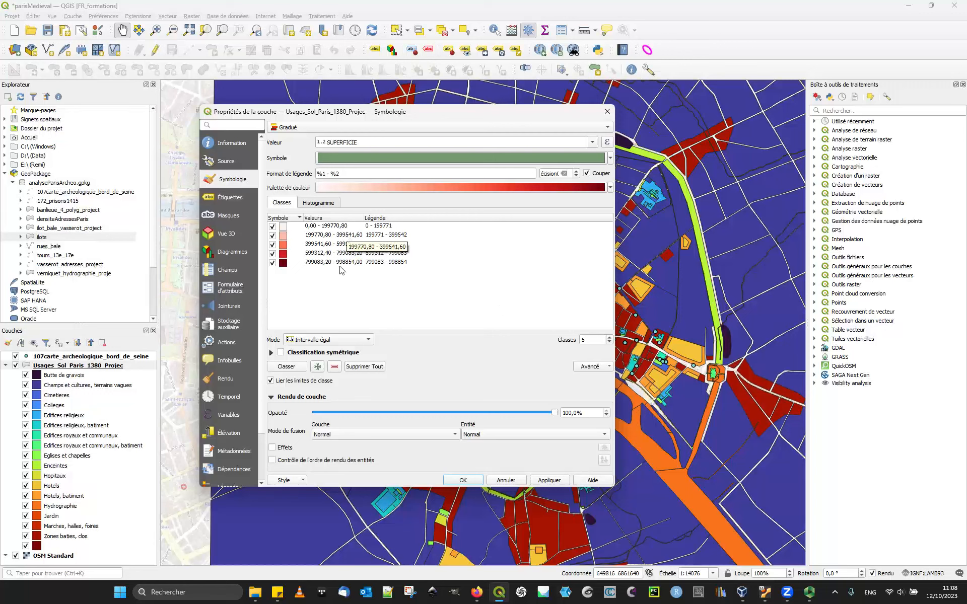
click(549, 480)
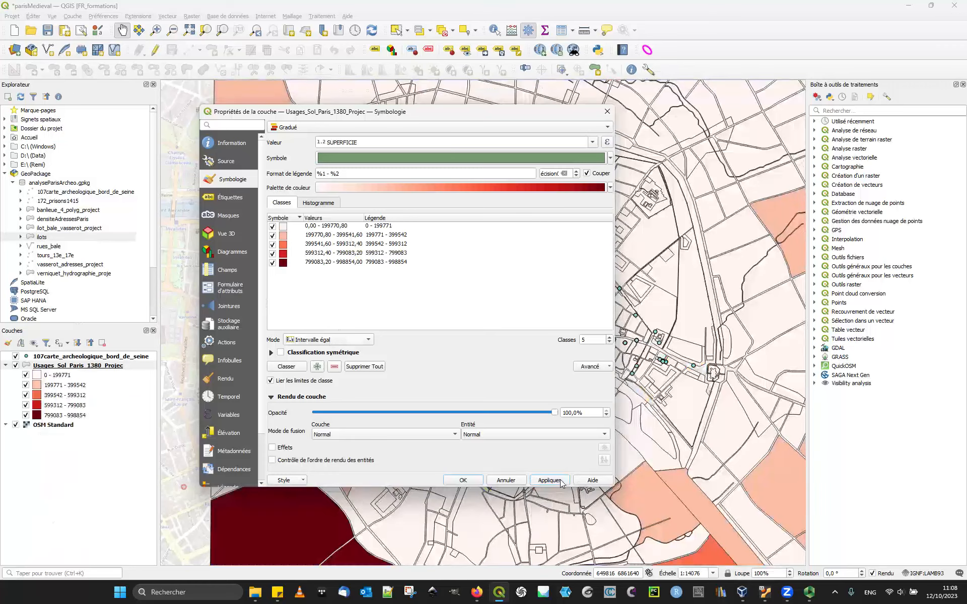
drag(527, 115, 243, 114)
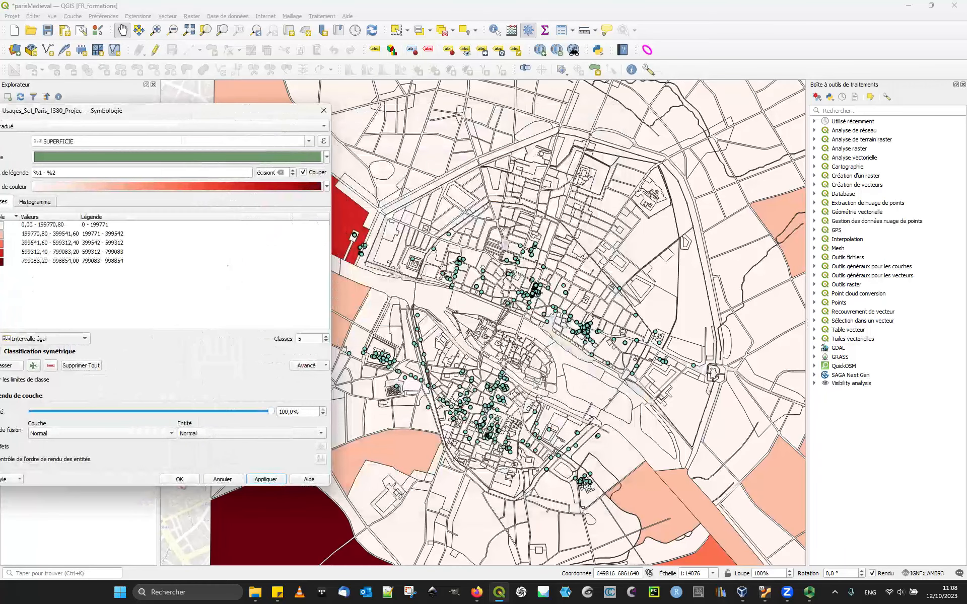
click(324, 110)
scroll(547, 400, down, 1)
drag(547, 400, 494, 367)
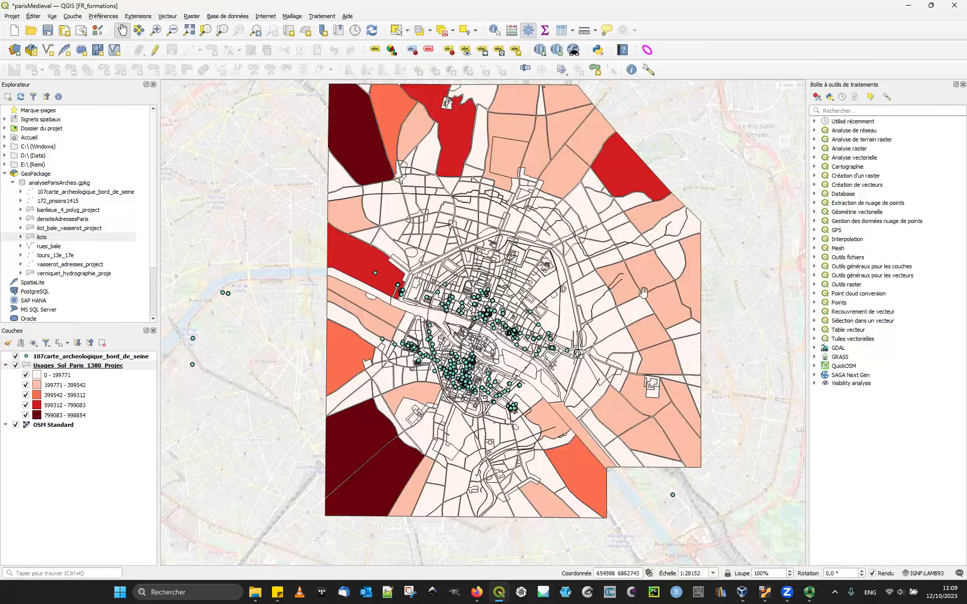
Step: Reopen the Usages_Sol_Paris_1380_Projec symbology and reset it to a fresh Gradué style
click(90, 366)
double_click(90, 366)
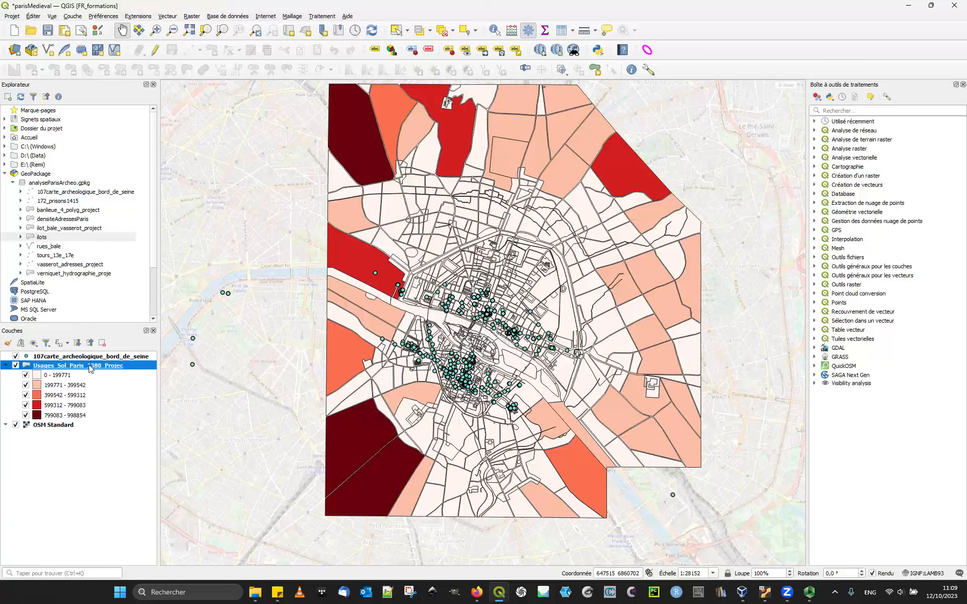
drag(125, 117, 364, 120)
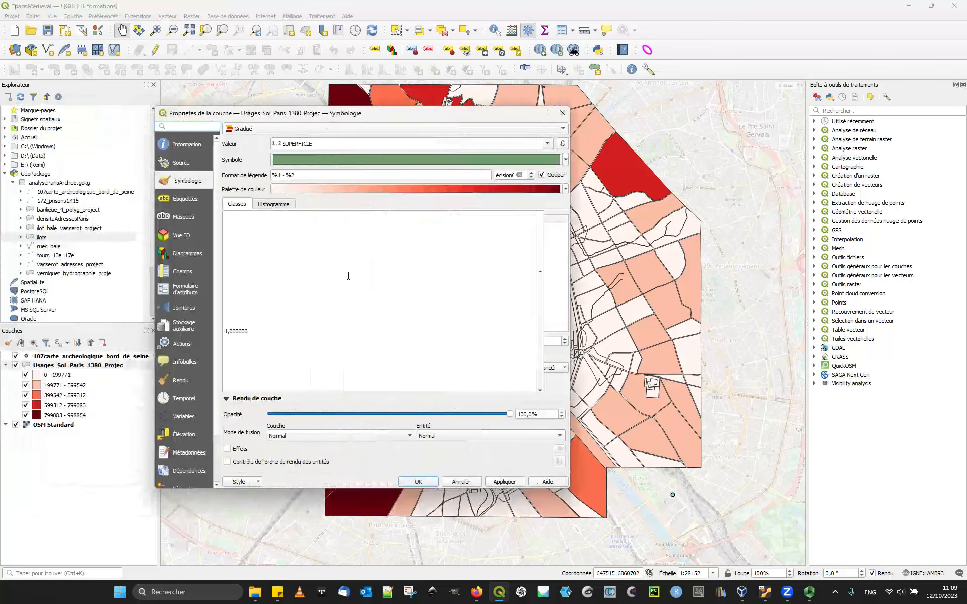
click(266, 207)
click(236, 204)
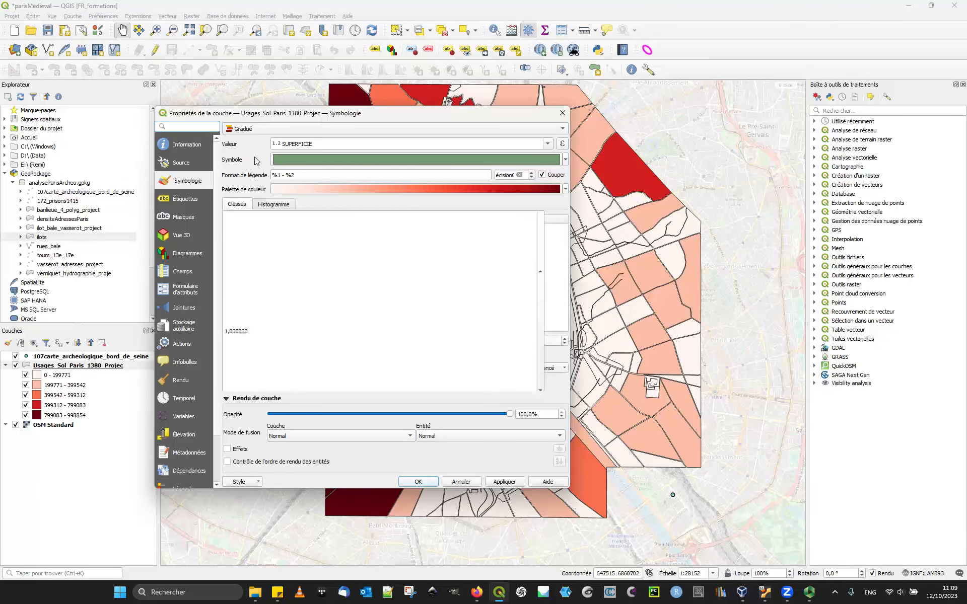
click(241, 129)
click(254, 123)
click(254, 128)
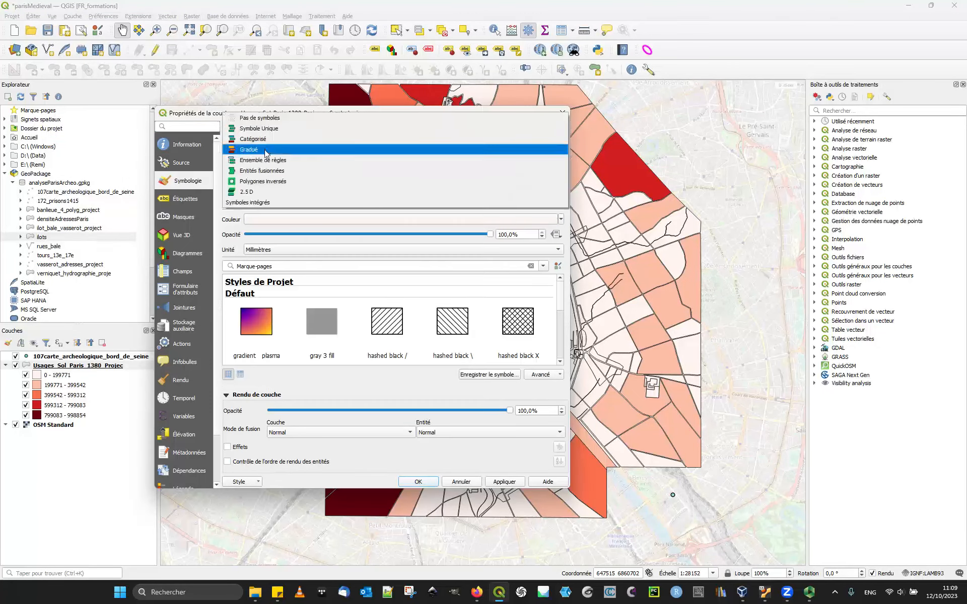
click(267, 148)
Step: Classify SUPERFICIE into 5 classes in Nombre égal (Quantile) mode, apply it, and check the map
click(289, 339)
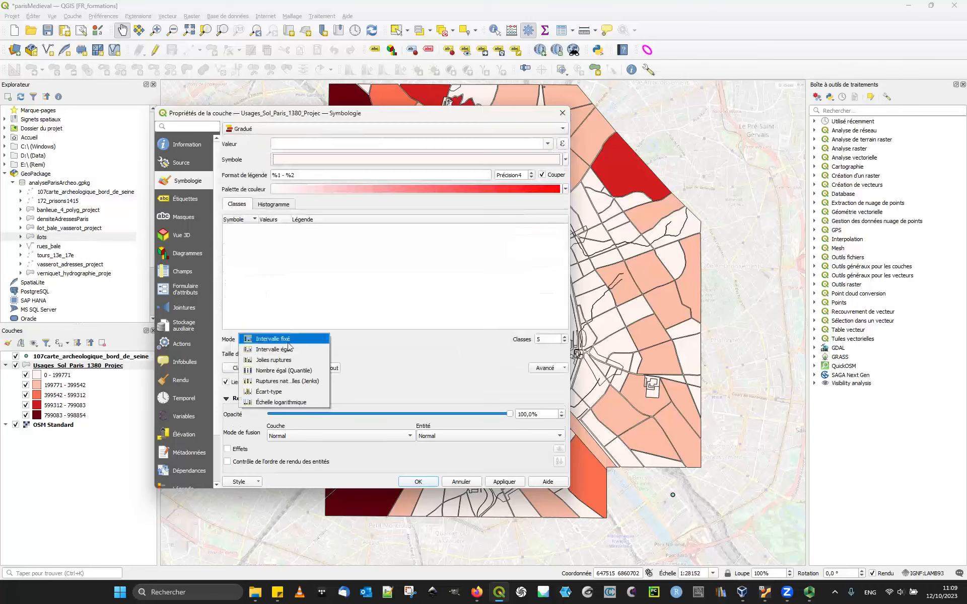
click(282, 371)
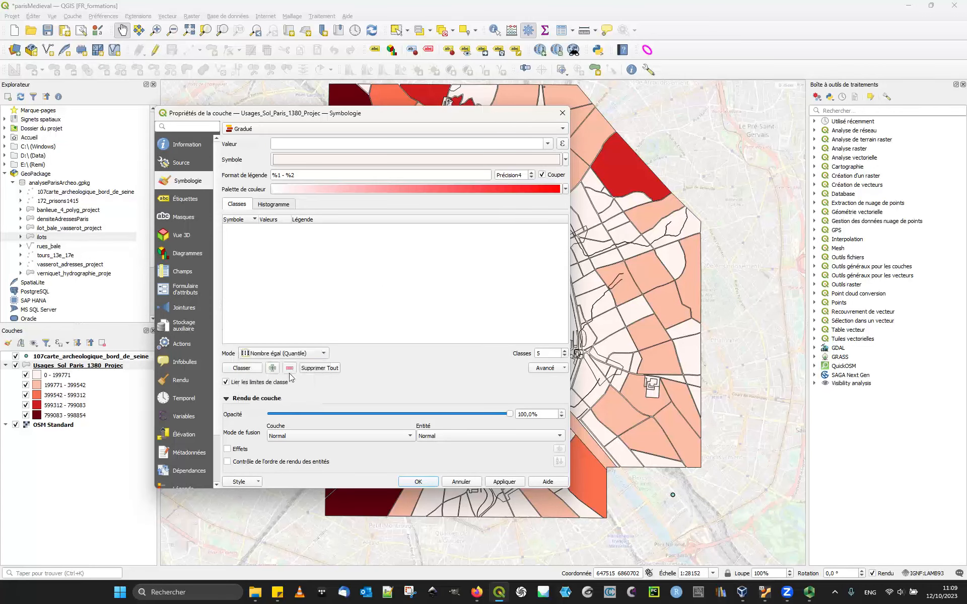
click(242, 368)
click(547, 144)
click(338, 158)
click(242, 369)
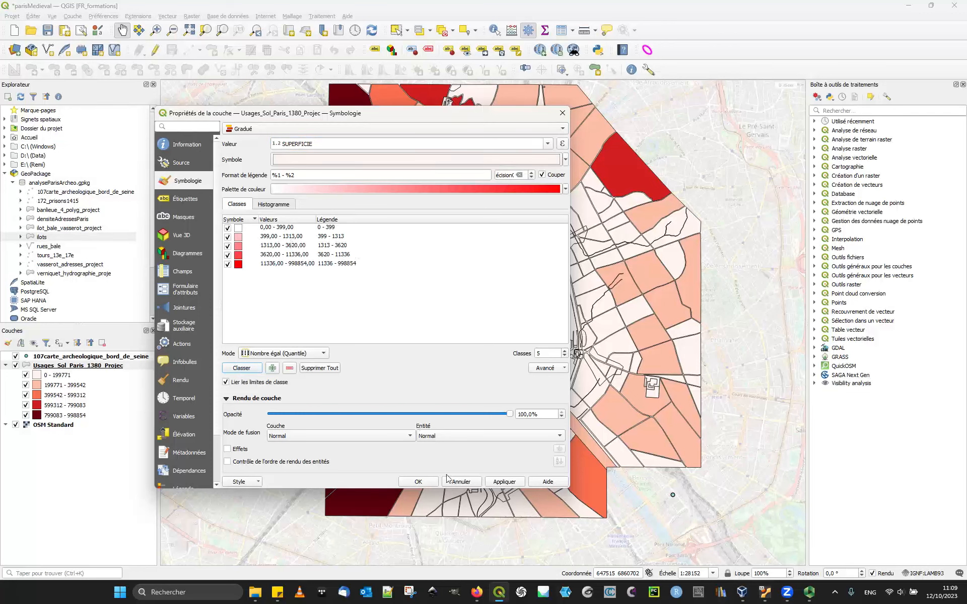
click(515, 482)
drag(449, 123, 563, 545)
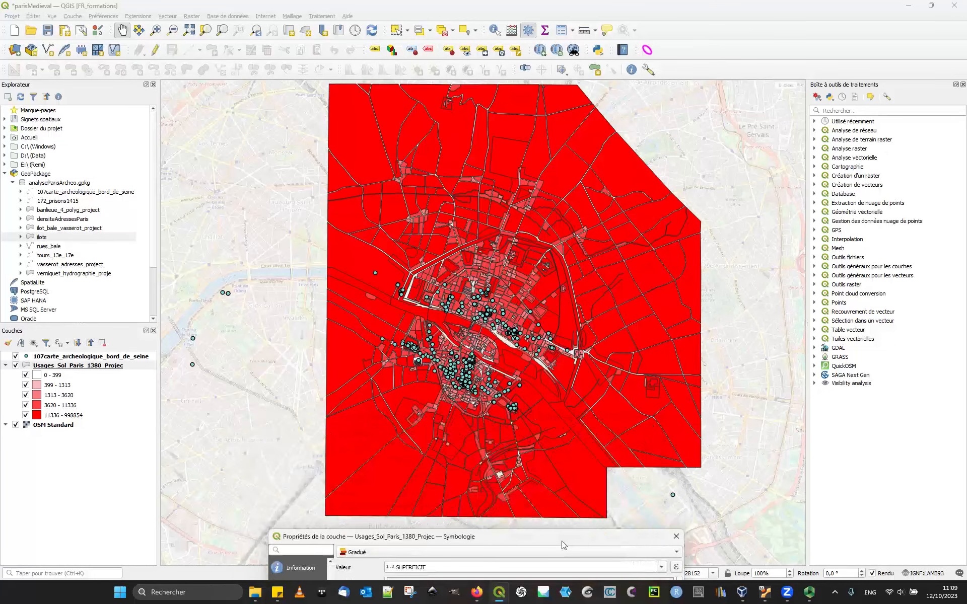
drag(564, 545, 541, 135)
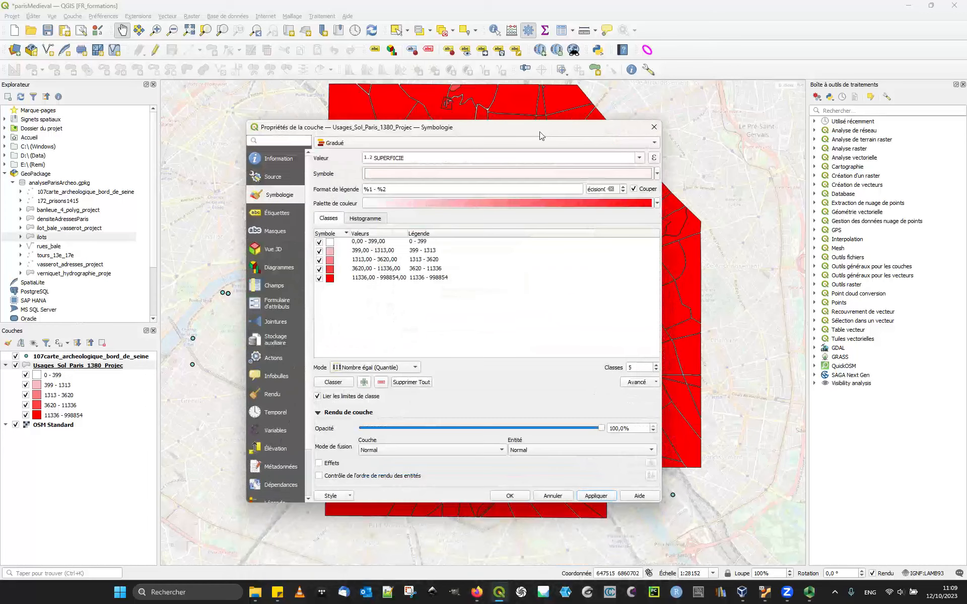
Step: Invert the colour palette of the SUPERFICIE classes and apply it to the map
click(657, 203)
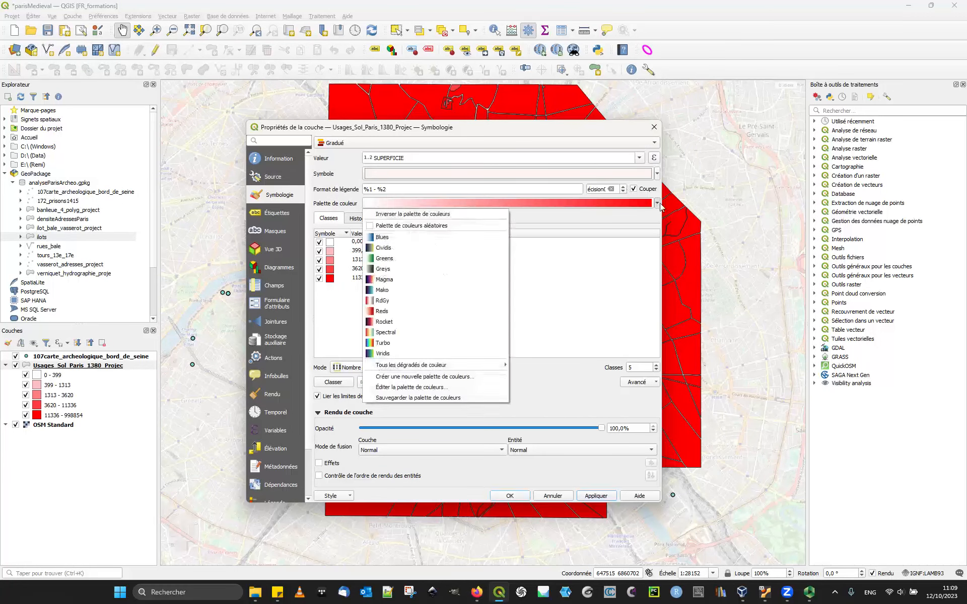
click(421, 222)
click(599, 499)
drag(536, 134, 437, 124)
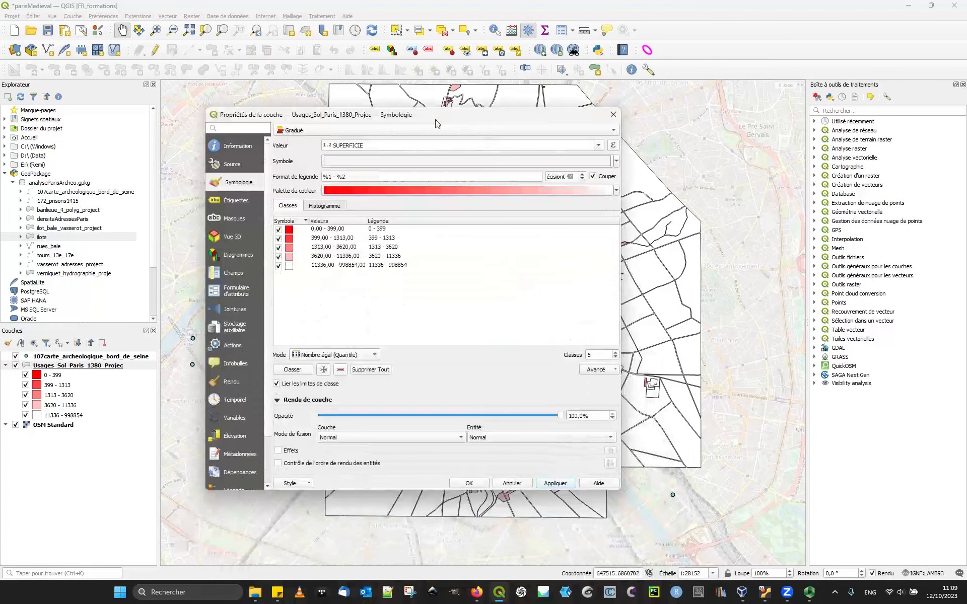
click(616, 191)
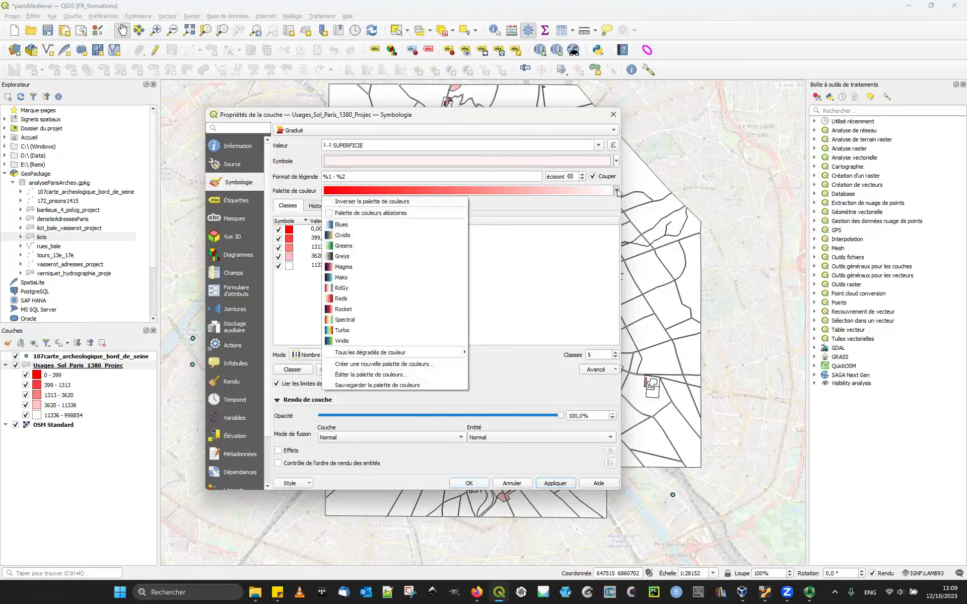
click(348, 203)
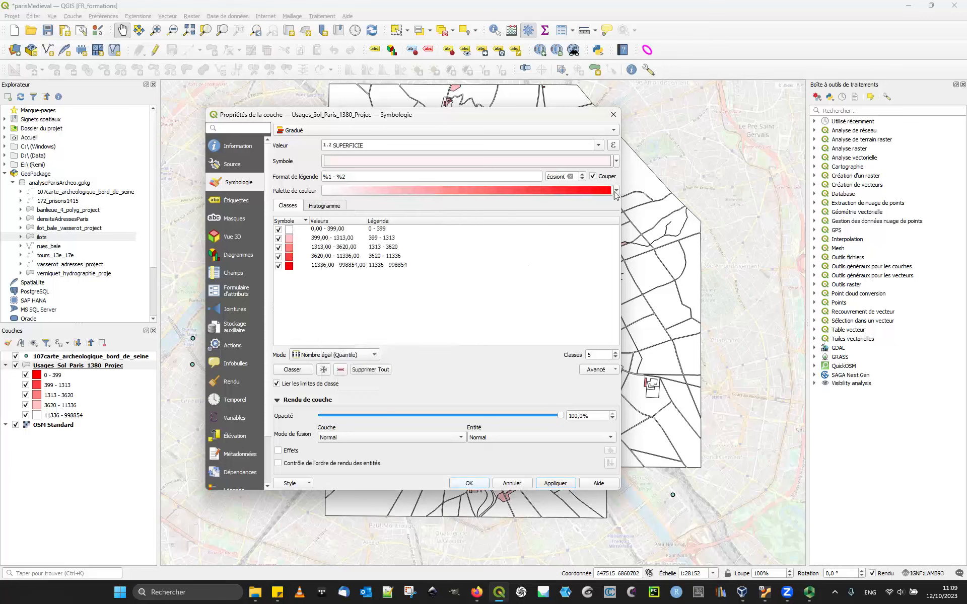
click(616, 191)
click(353, 202)
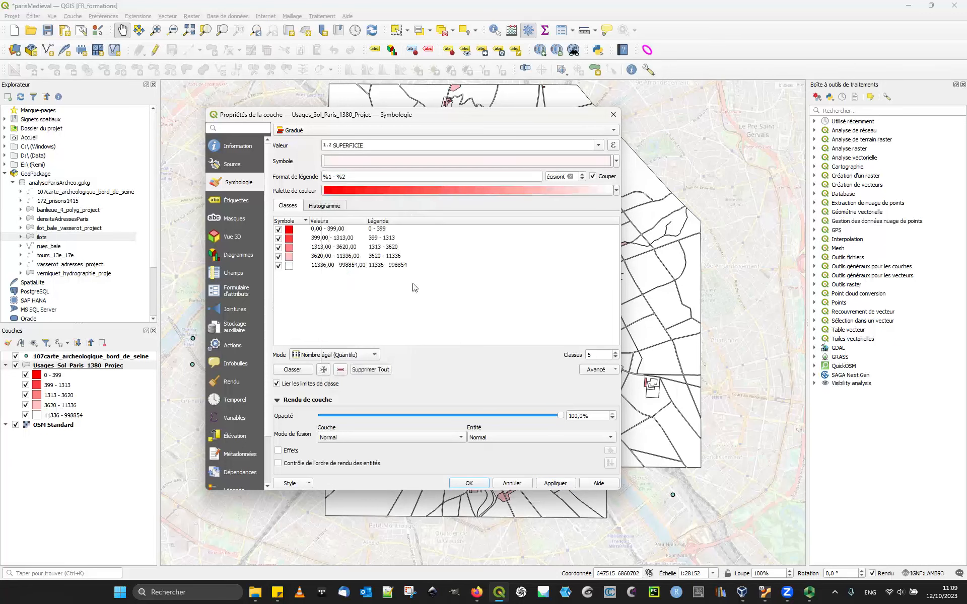
Step: Accept the layer properties and examine the quantile classes in the city centre and across the whole layer
click(555, 483)
click(461, 484)
scroll(514, 306, up, 1)
drag(434, 388, 452, 316)
scroll(453, 316, up, 1)
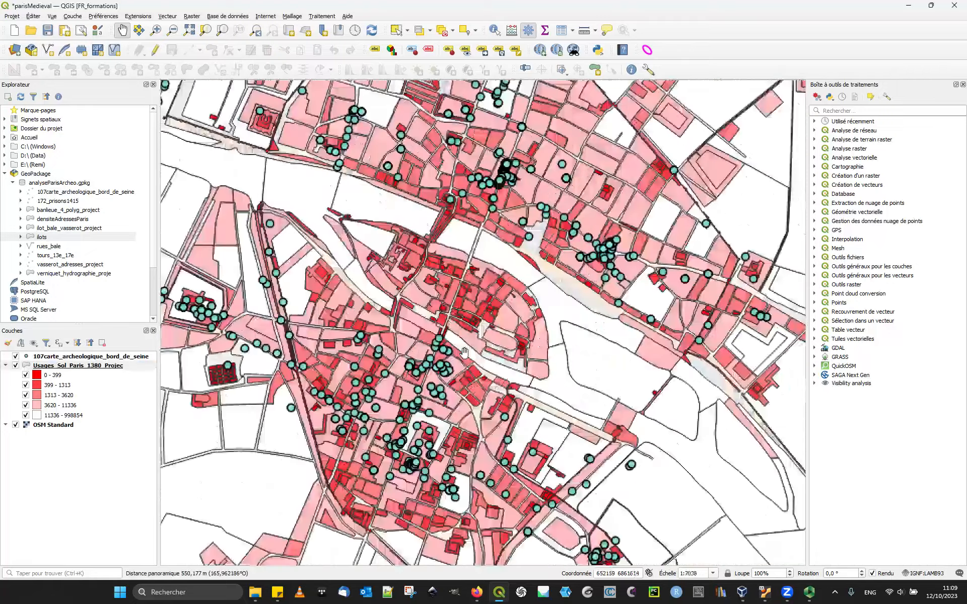
scroll(452, 317, down, 1)
drag(251, 291, 394, 291)
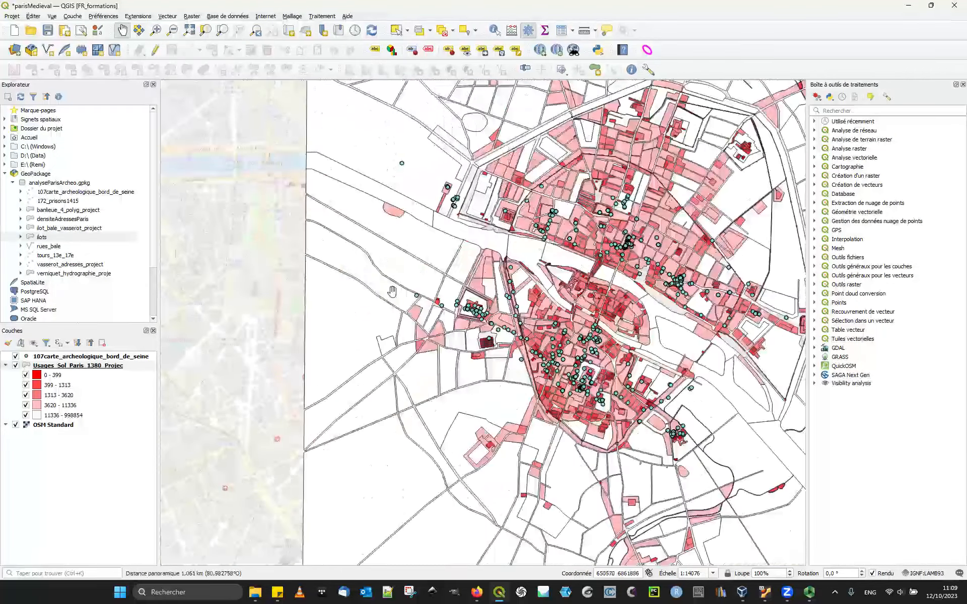
scroll(394, 291, down, 1)
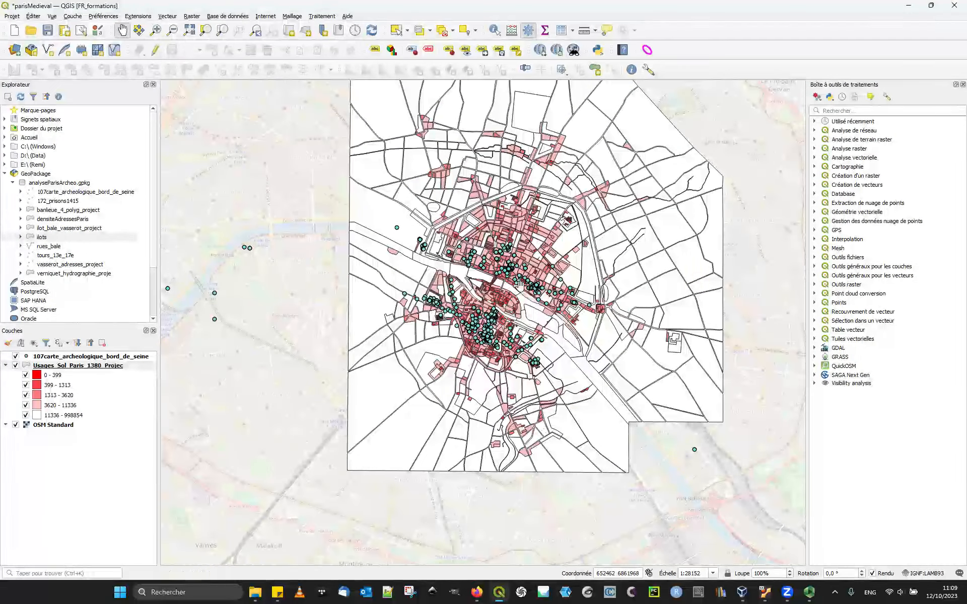
scroll(520, 285, up, 2)
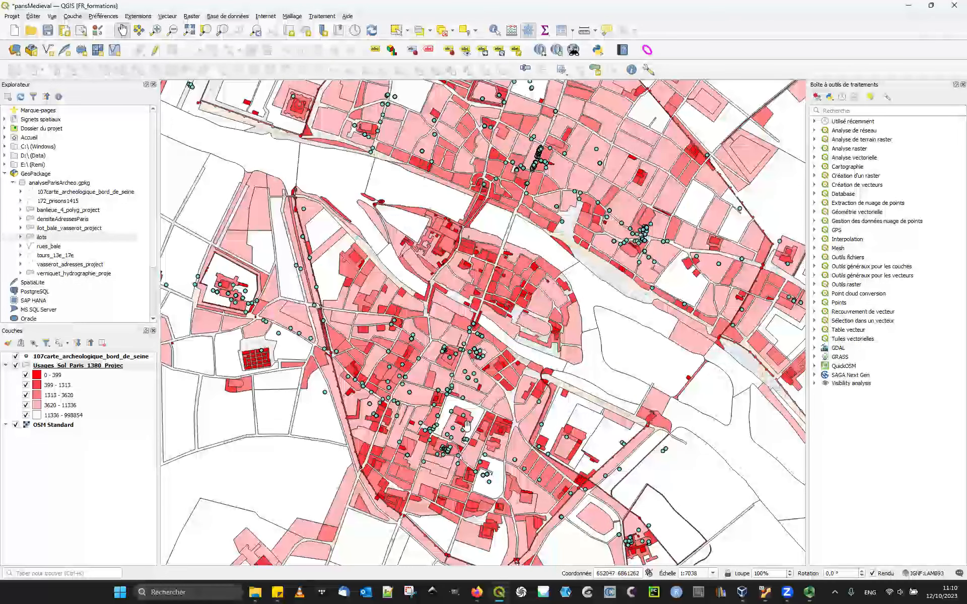
scroll(467, 427, down, 1)
Step: Hide the 11336 - 998854 class of the land-use layer and inspect the remaining polygons around the Seine islands
click(26, 417)
click(26, 416)
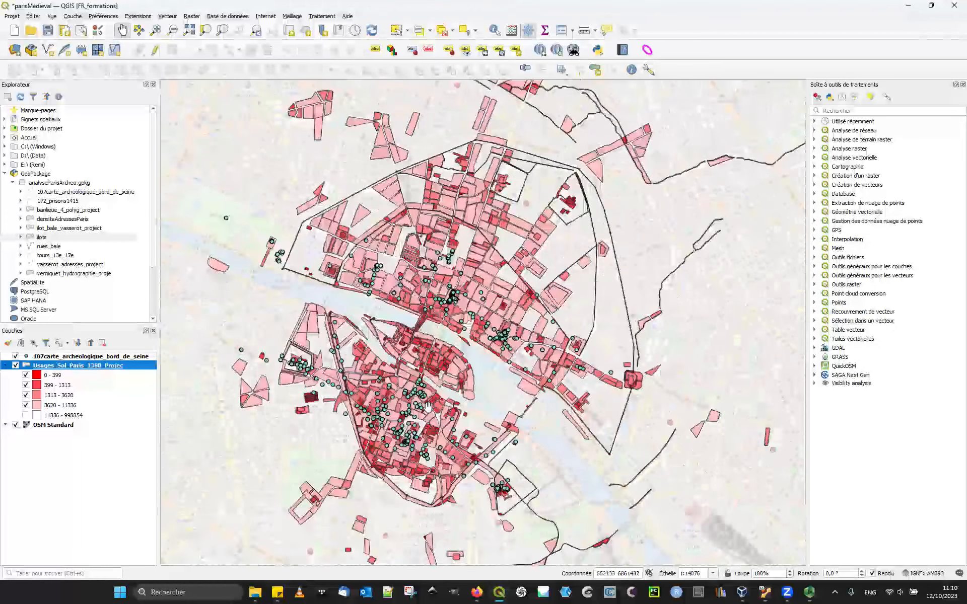
drag(428, 404, 479, 402)
scroll(521, 375, up, 1)
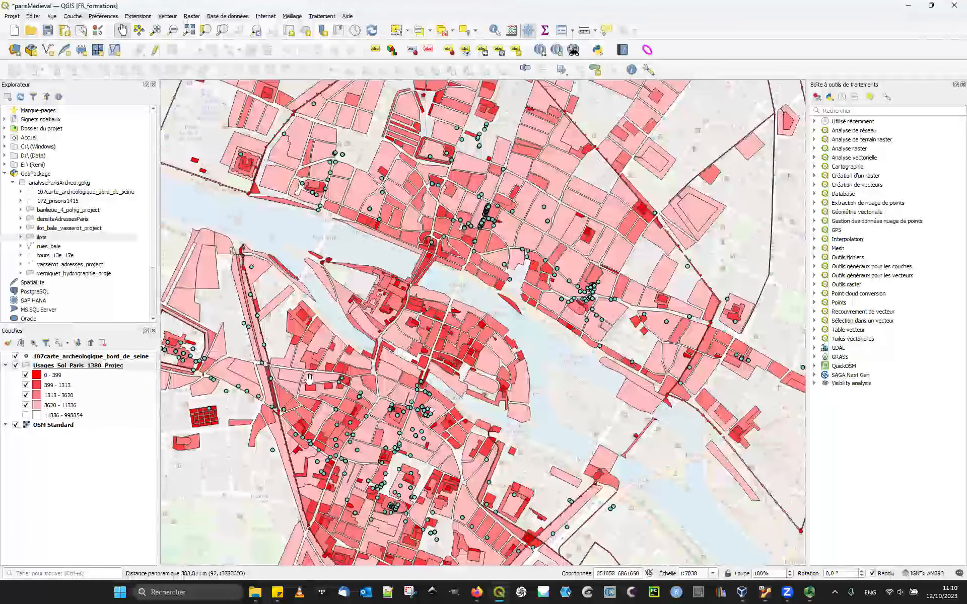
drag(391, 386, 414, 334)
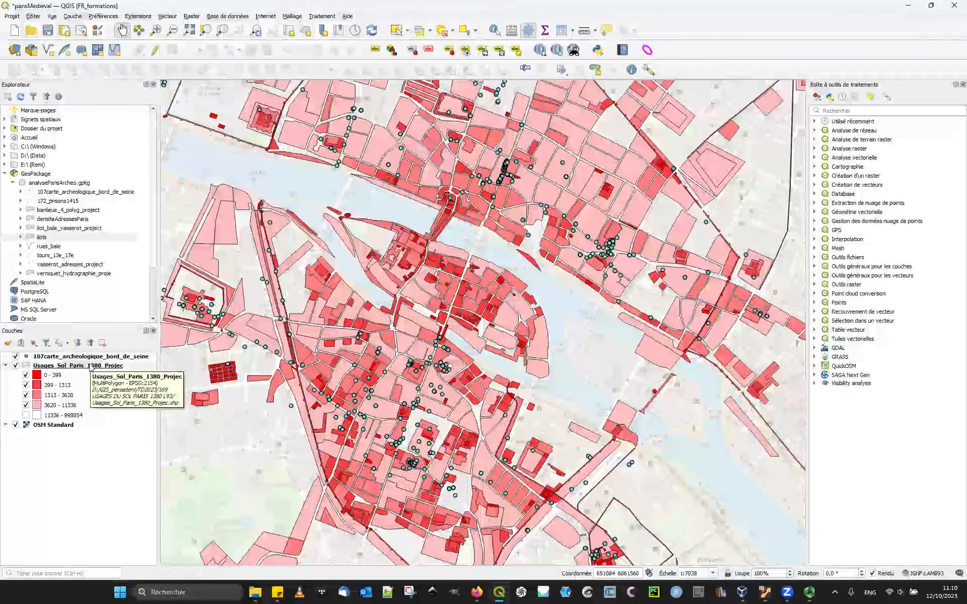
Step: Display the number of features for each Usages_Sol_Paris_1380_Projec class in the legend and save the project
right_click(89, 367)
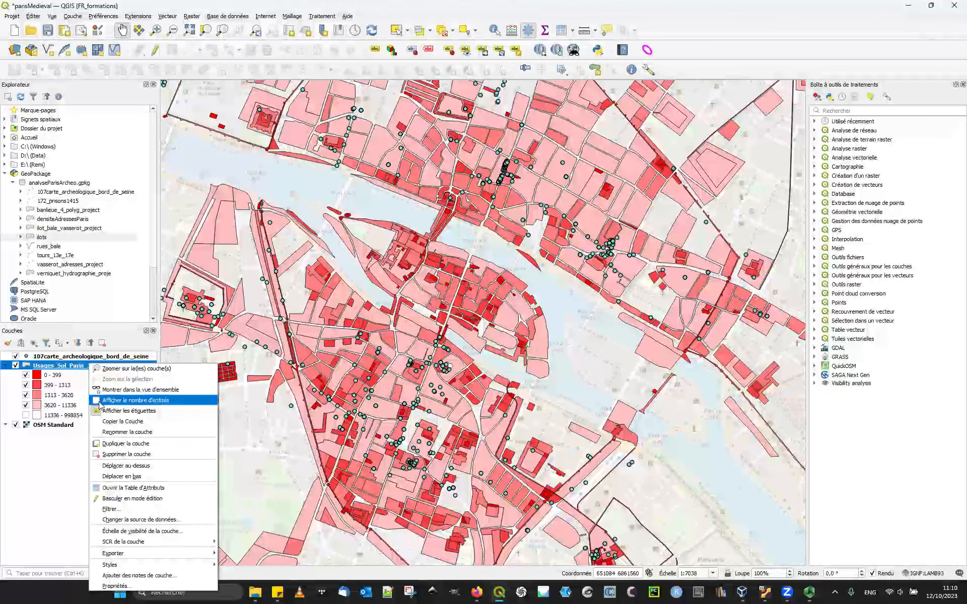
click(107, 403)
click(94, 395)
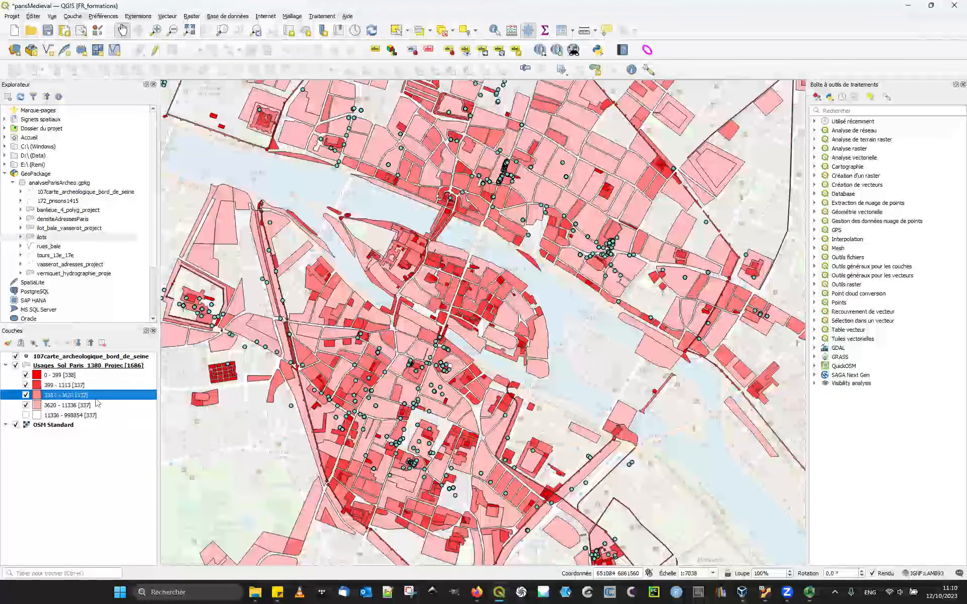
click(98, 415)
scroll(544, 407, down, 1)
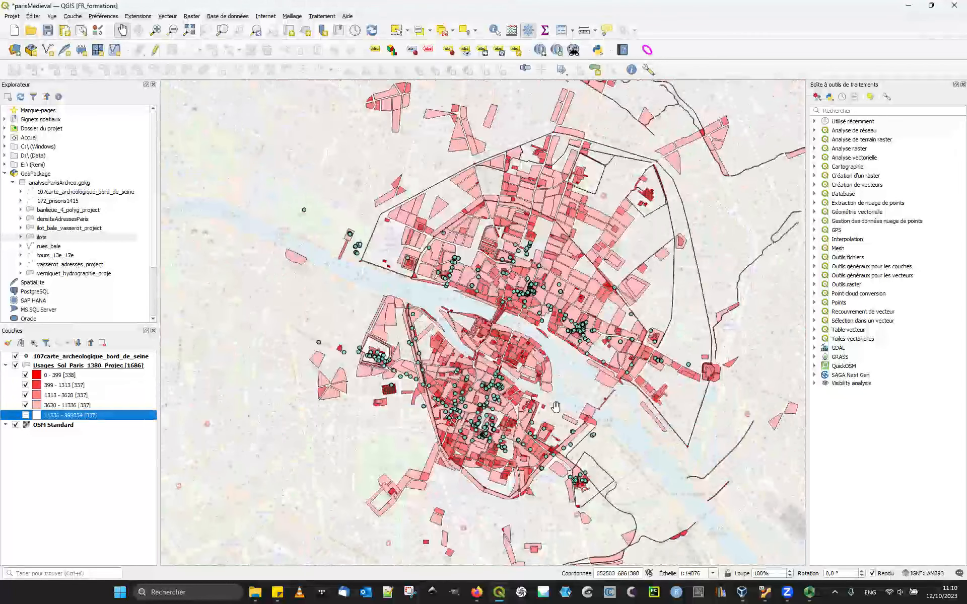
drag(544, 407, 517, 418)
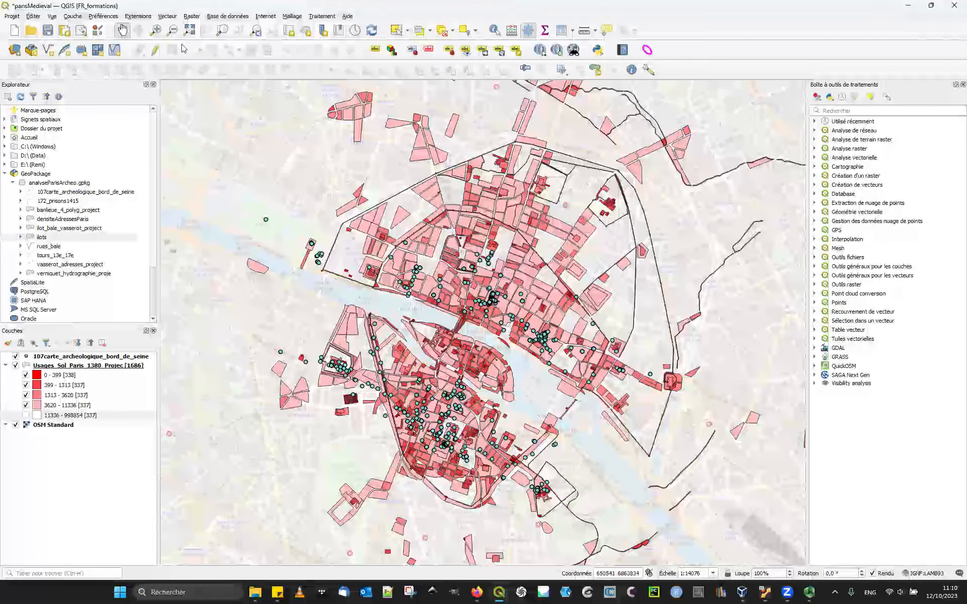
click(47, 31)
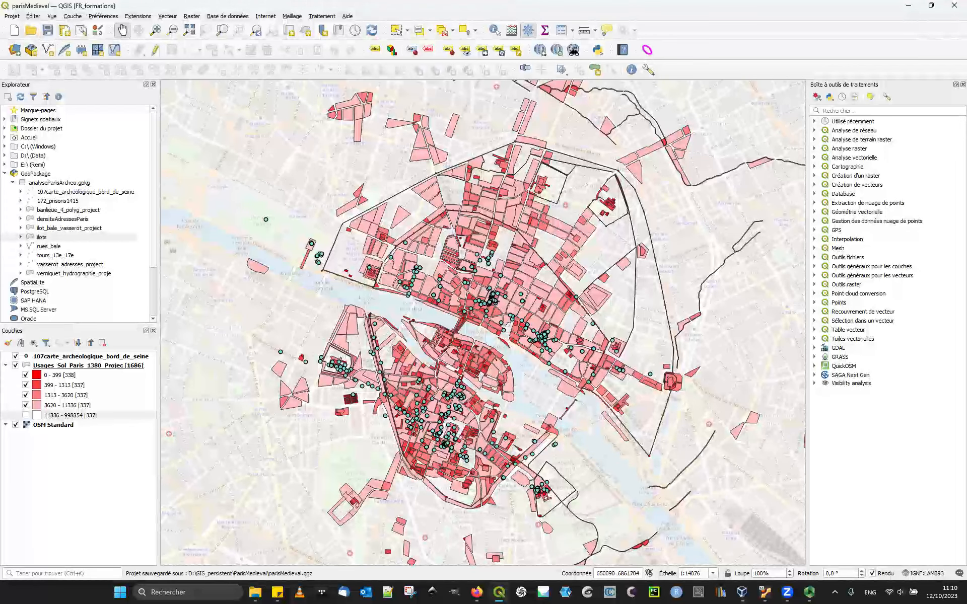